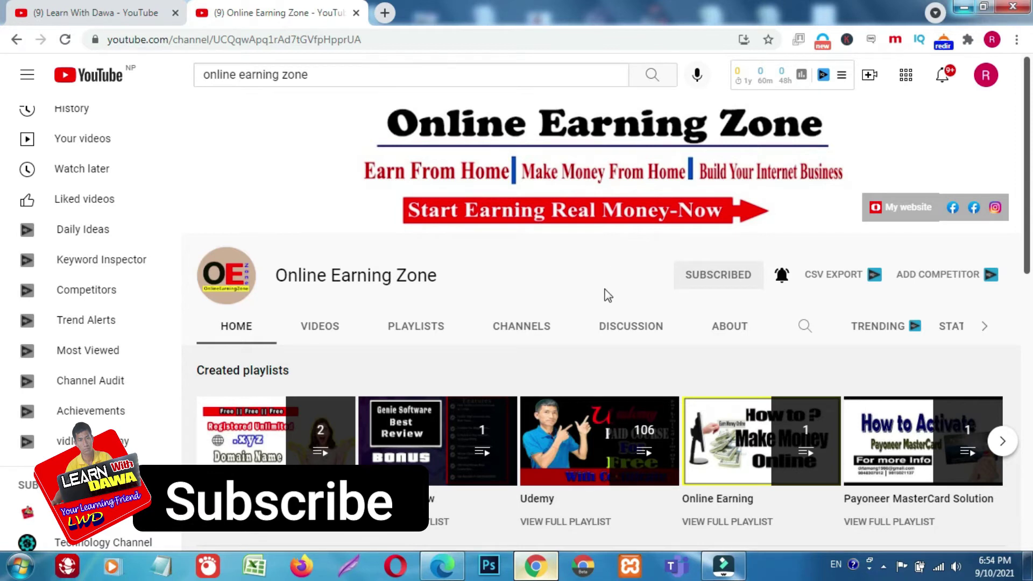
- Look through the Online Earning Zone channel's home page, examining how its created playlists and popular uploads are arranged
{"action": "scroll", "coordinate": [456, 276], "scroll_direction": "down", "scroll_amount": 1}
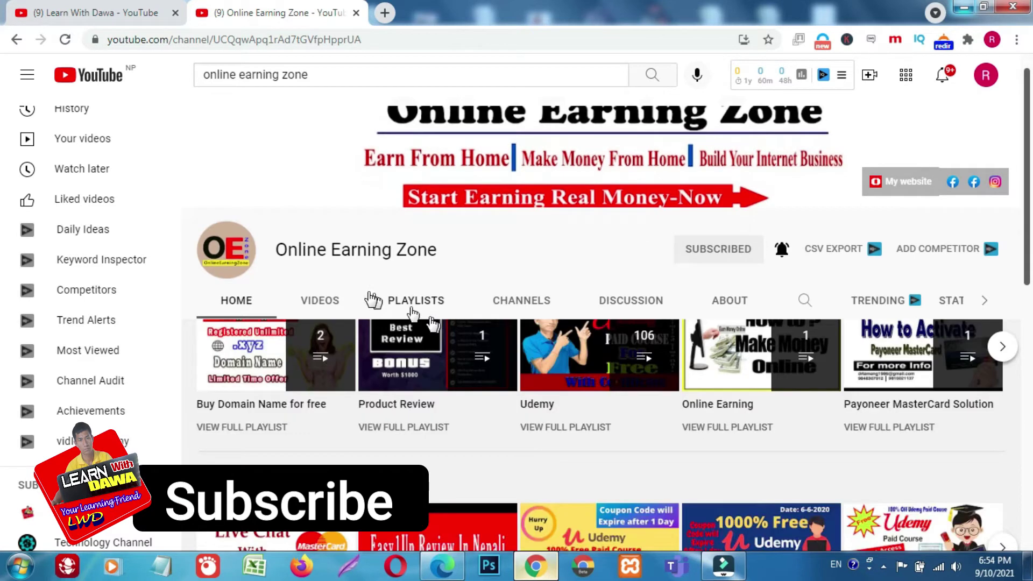
{"action": "scroll", "coordinate": [648, 347], "scroll_direction": "down", "scroll_amount": 2}
{"action": "scroll", "coordinate": [648, 348], "scroll_direction": "up", "scroll_amount": 3}
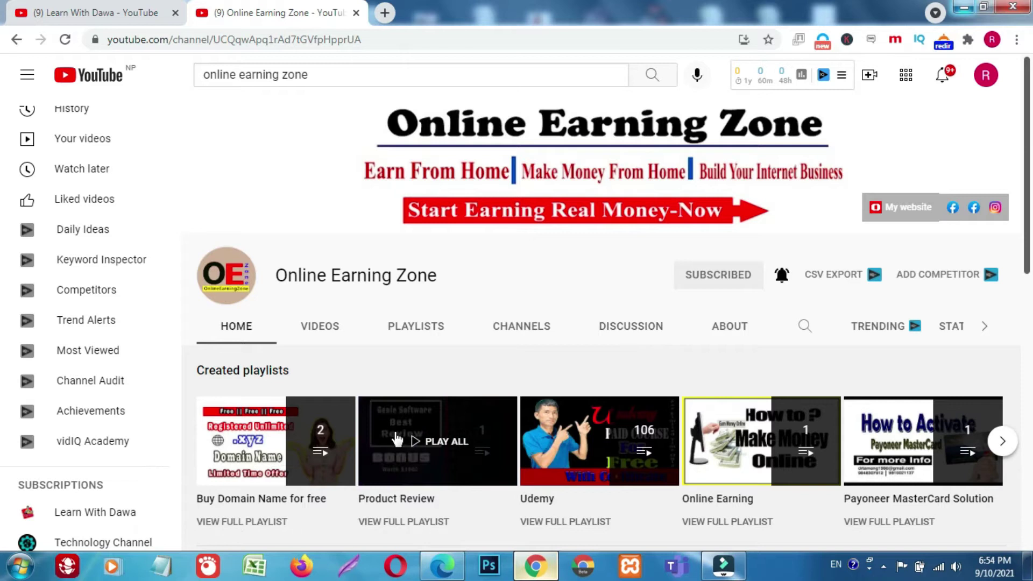
{"action": "scroll", "coordinate": [377, 487], "scroll_direction": "down", "scroll_amount": 2}
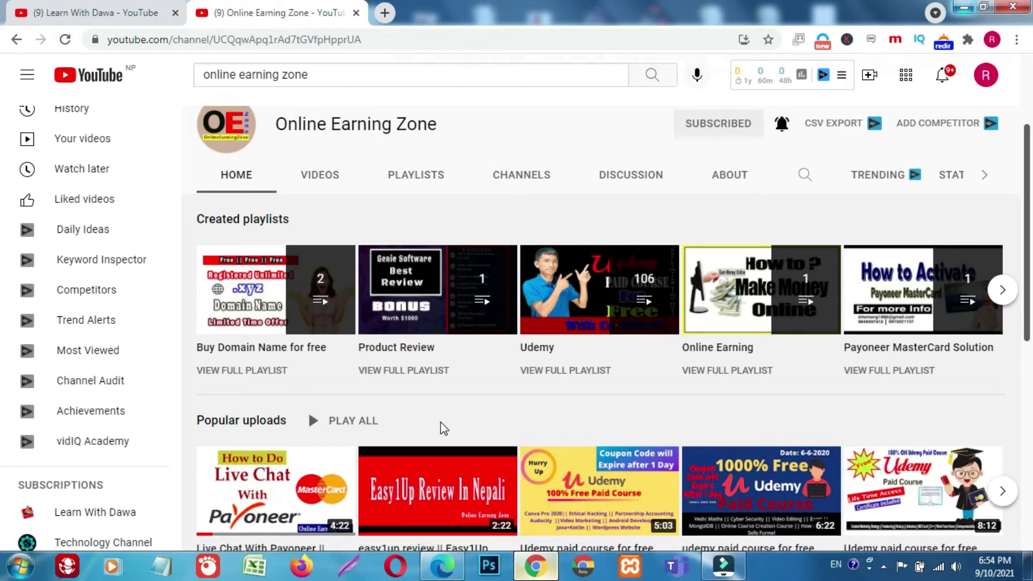
{"action": "scroll", "coordinate": [309, 412], "scroll_direction": "up", "scroll_amount": 3}
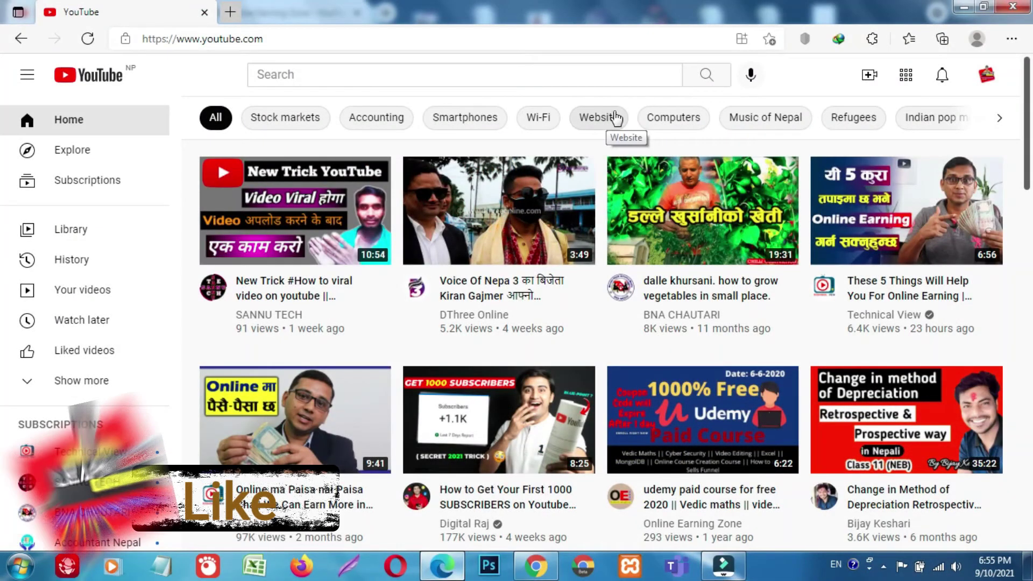
- Open YouTube Studio for the signed-in channel and go to its channel customization page
{"action": "left_click", "coordinate": [989, 78]}
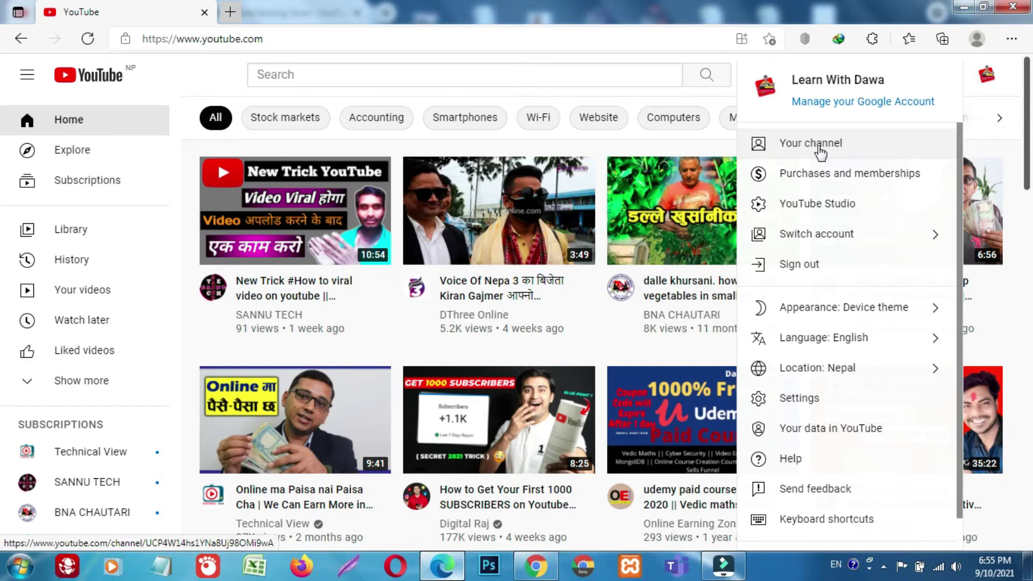
{"action": "left_click", "coordinate": [803, 214]}
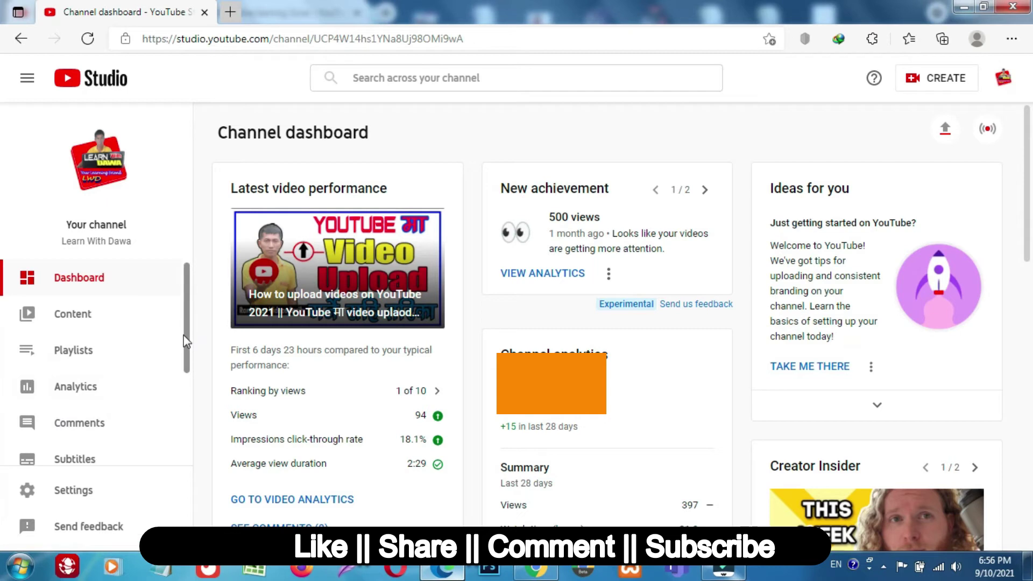
{"action": "left_click_drag", "start_coordinate": [184, 362], "coordinate": [191, 440]}
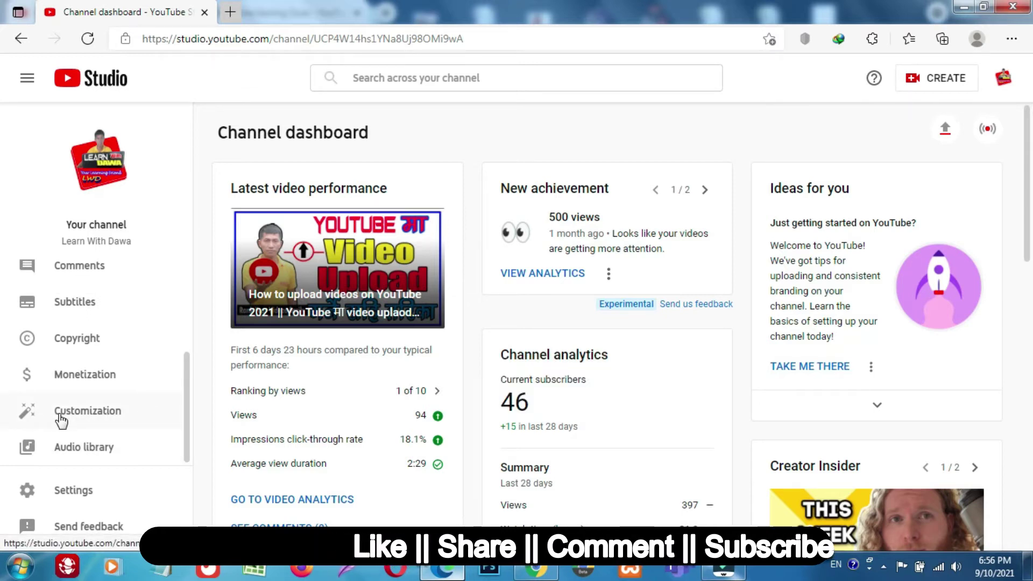
{"action": "left_click", "coordinate": [91, 413]}
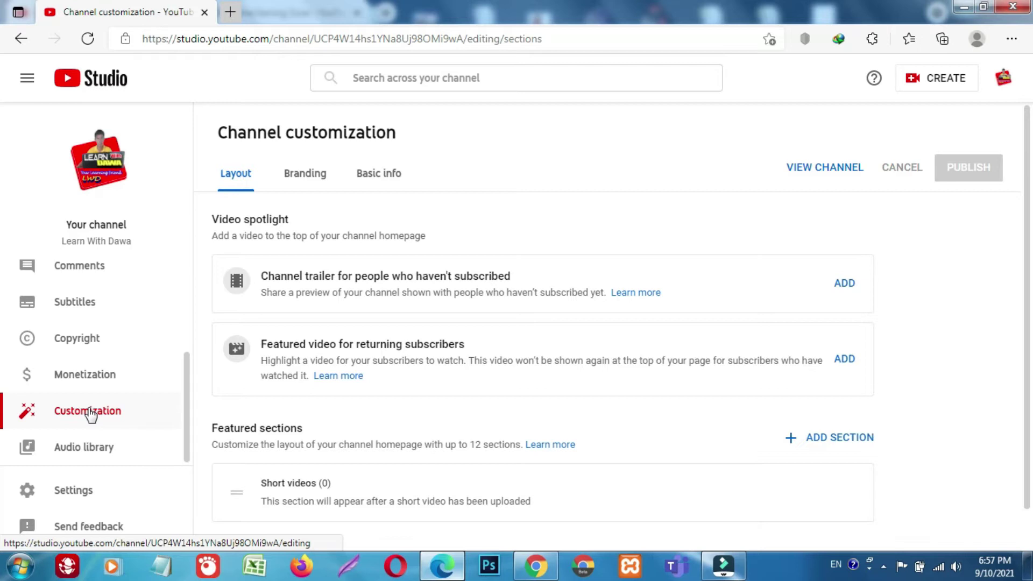
- Look at the Branding and Basic info settings of the channel customization, and return to the Layout settings
{"action": "left_click_drag", "start_coordinate": [212, 130], "coordinate": [432, 132]}
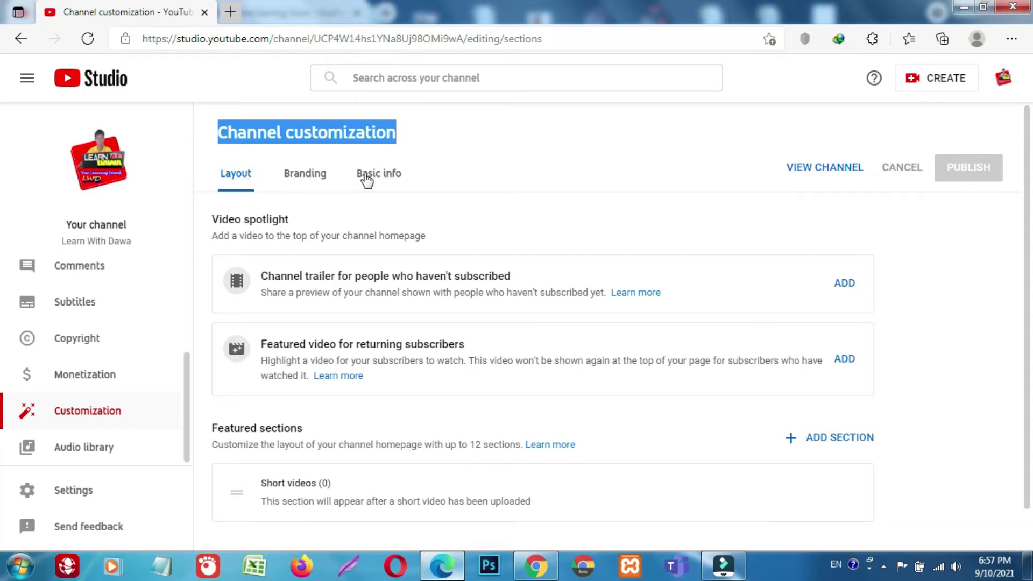
{"action": "left_click", "coordinate": [311, 184]}
{"action": "left_click", "coordinate": [381, 179]}
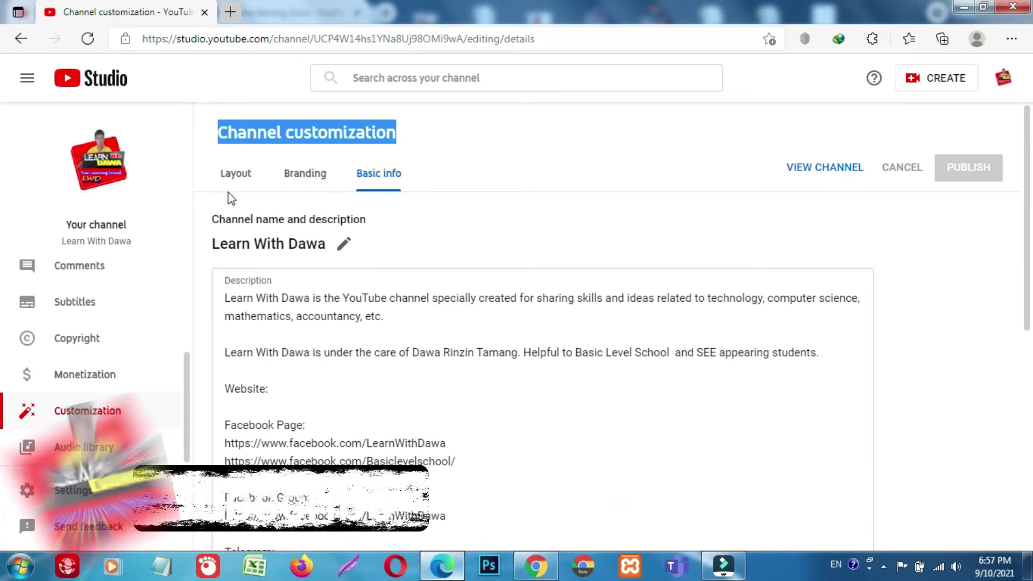
{"action": "left_click", "coordinate": [235, 177]}
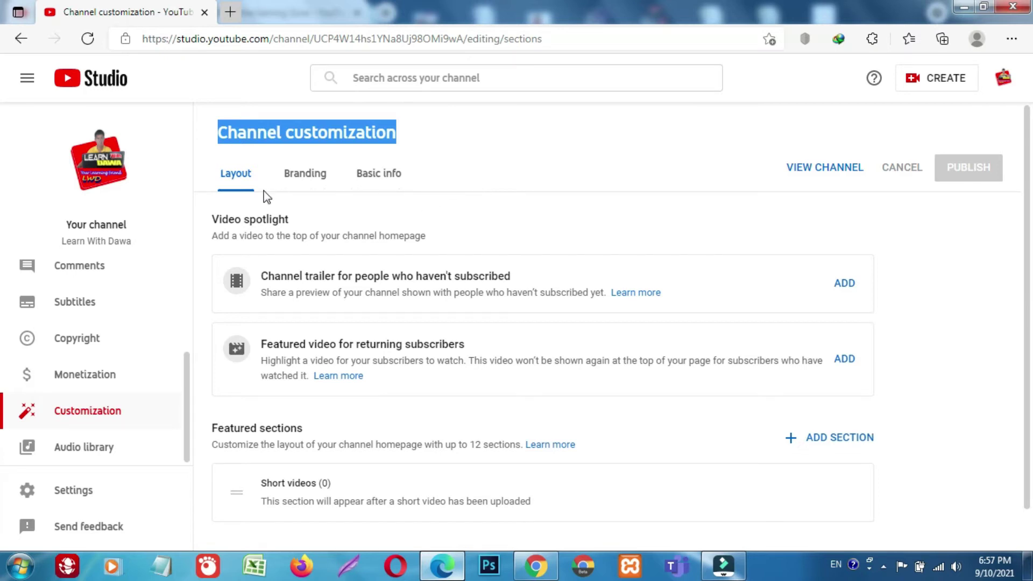
- Add the video "How to upload videos on YouTube 2021" as the channel trailer for people who haven't subscribed
{"action": "left_click_drag", "start_coordinate": [212, 219], "coordinate": [305, 225]}
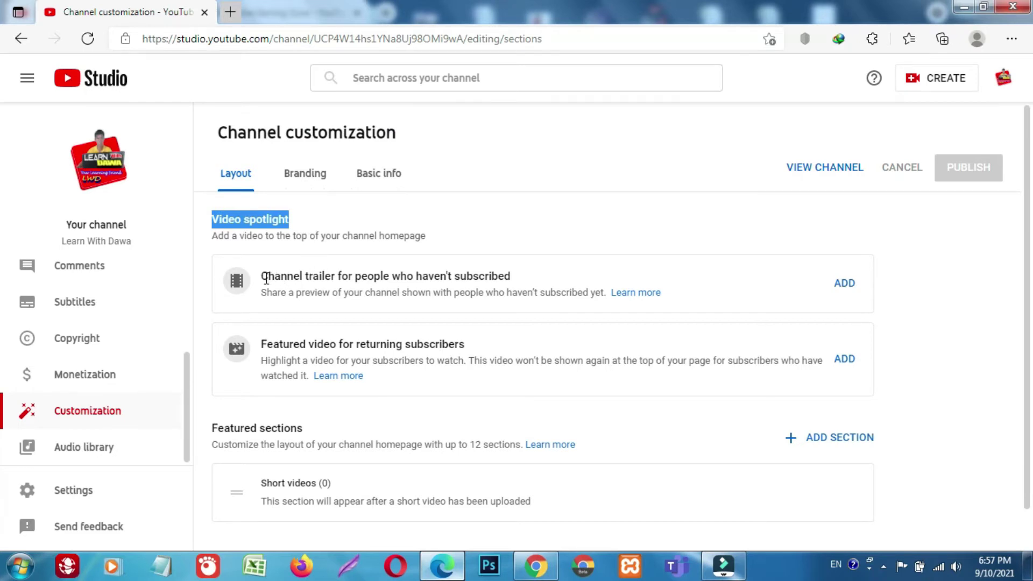
{"action": "left_click", "coordinate": [261, 279]}
{"action": "left_click_drag", "start_coordinate": [261, 281], "coordinate": [526, 283]}
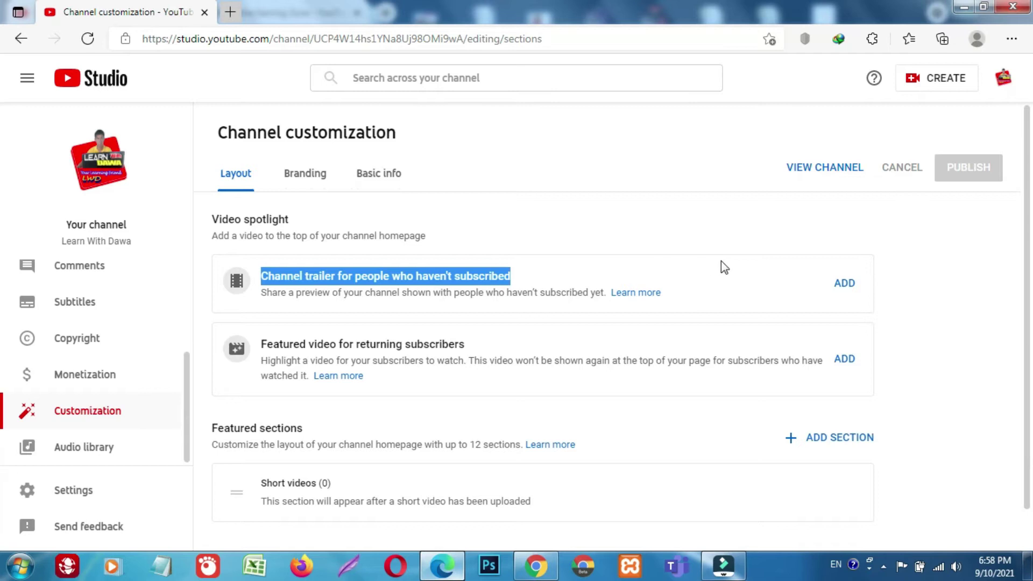
{"action": "left_click", "coordinate": [846, 285]}
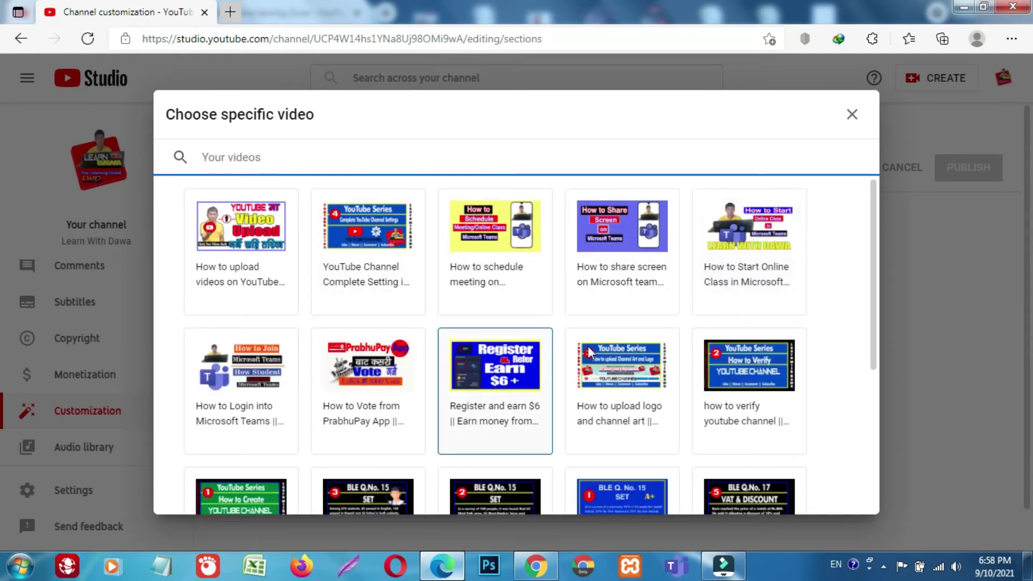
{"action": "scroll", "coordinate": [835, 323], "scroll_direction": "down", "scroll_amount": 3}
{"action": "scroll", "coordinate": [837, 335], "scroll_direction": "up", "scroll_amount": 3}
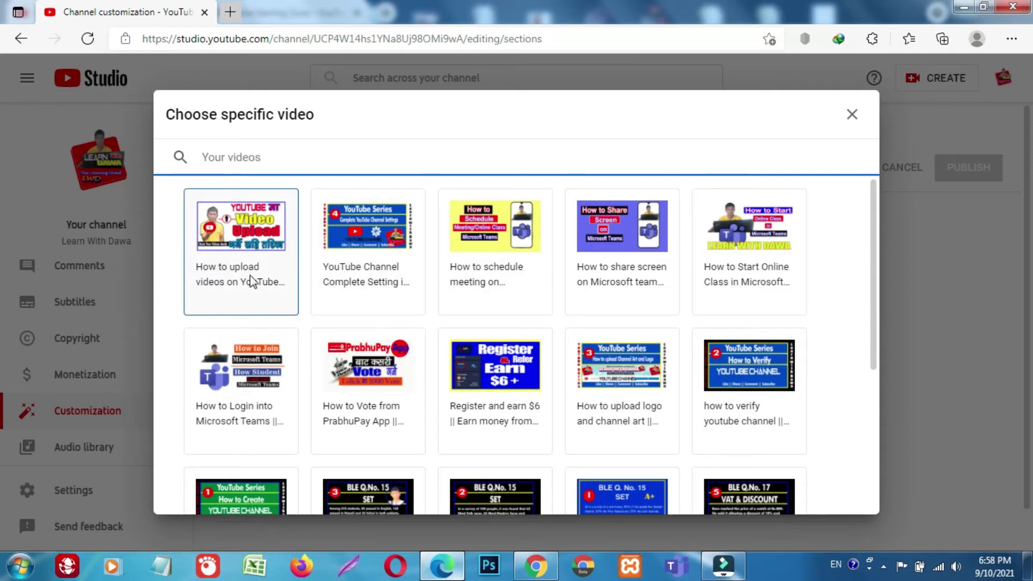
{"action": "left_click", "coordinate": [244, 233]}
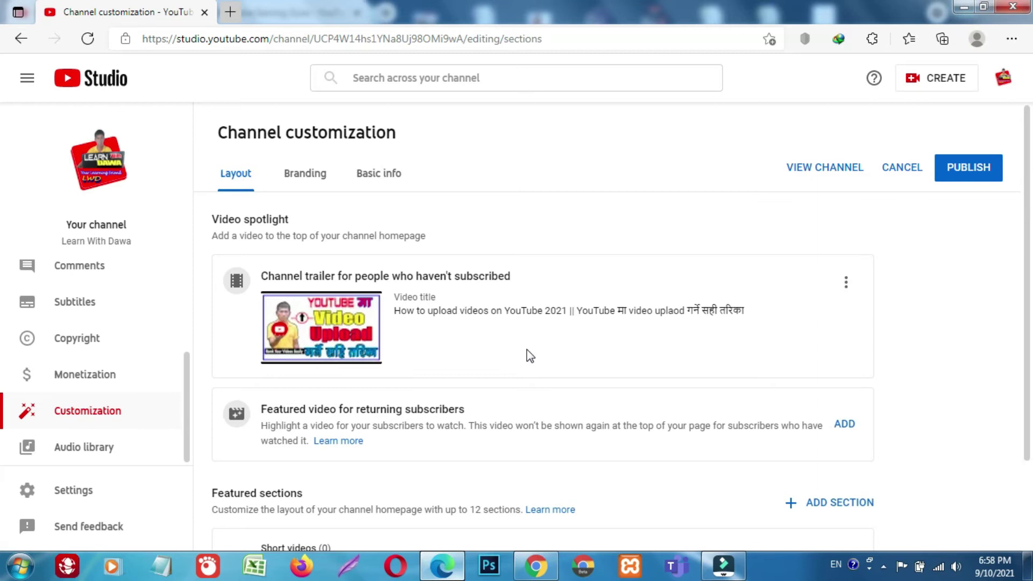
- Add the video "Register and earn $6 || Earn money from home || EIFI Token" as the featured video for returning subscribers
{"action": "scroll", "coordinate": [313, 334], "scroll_direction": "down", "scroll_amount": 2}
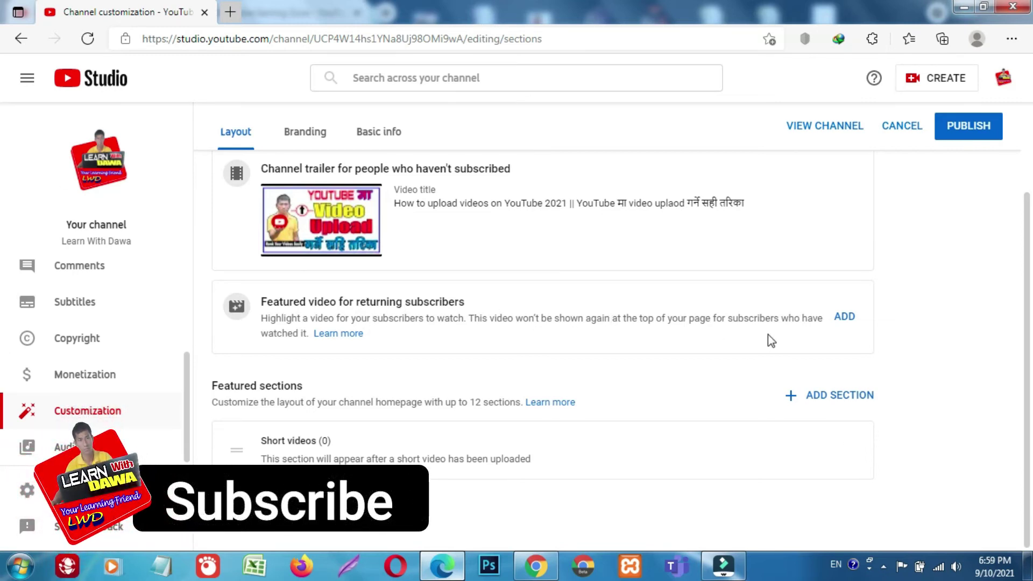
{"action": "left_click", "coordinate": [844, 317]}
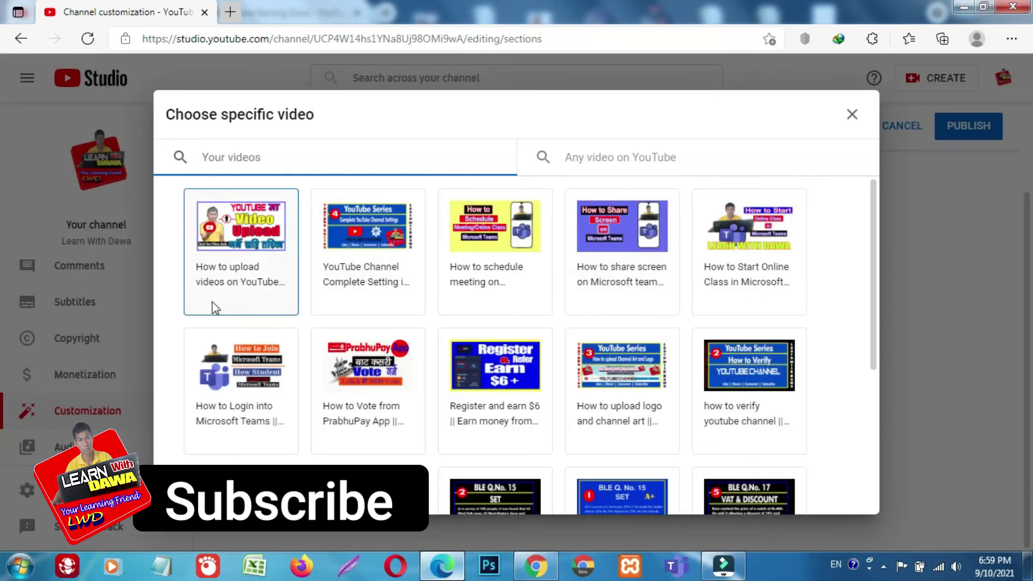
{"action": "scroll", "coordinate": [346, 305], "scroll_direction": "down", "scroll_amount": 3}
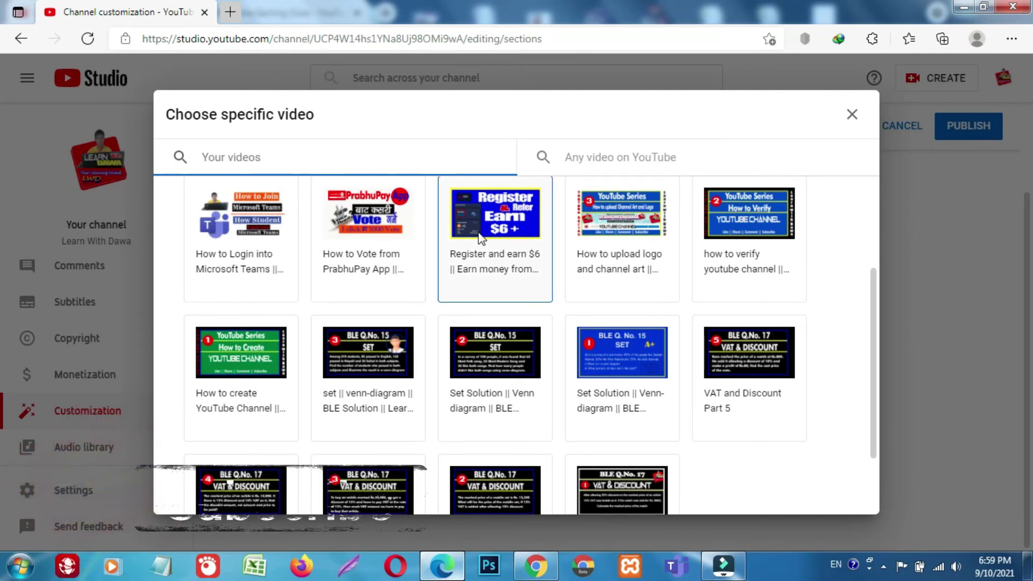
{"action": "left_click", "coordinate": [480, 237]}
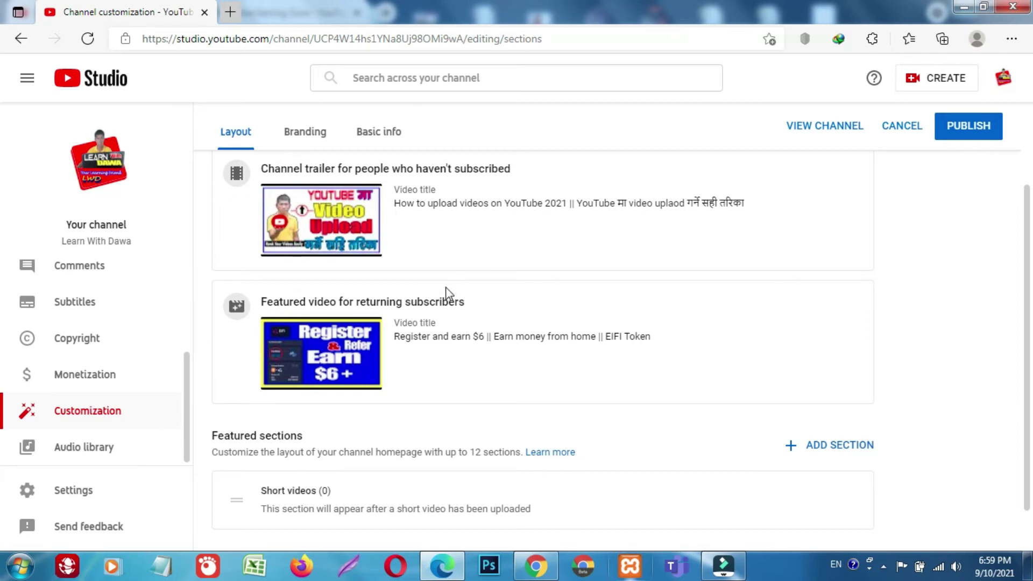
- Add a Popular uploads section and an Uploads section to the channel's featured sections
{"action": "left_click_drag", "start_coordinate": [214, 435], "coordinate": [330, 445]}
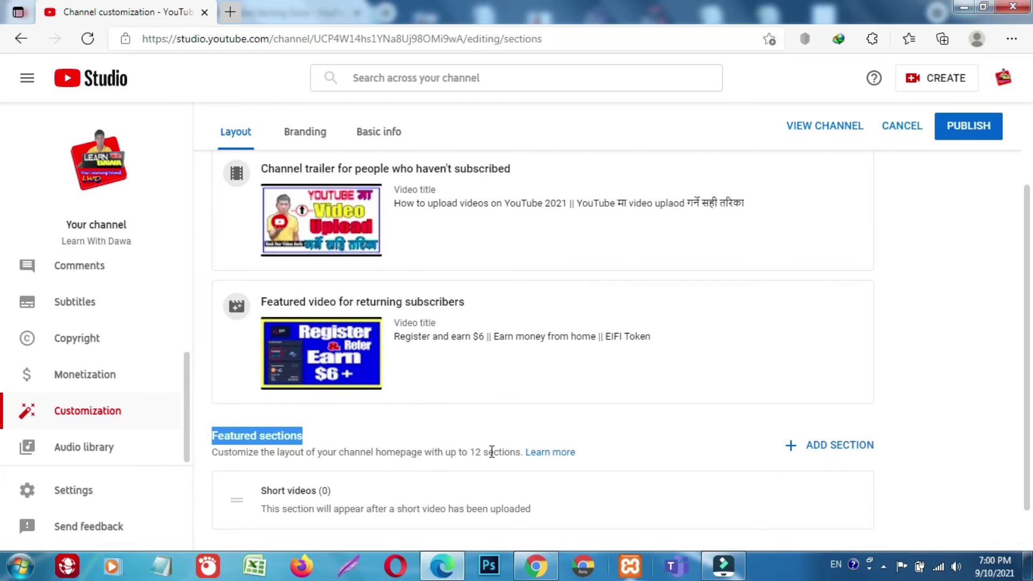
{"action": "scroll", "coordinate": [665, 441], "scroll_direction": "down", "scroll_amount": 1}
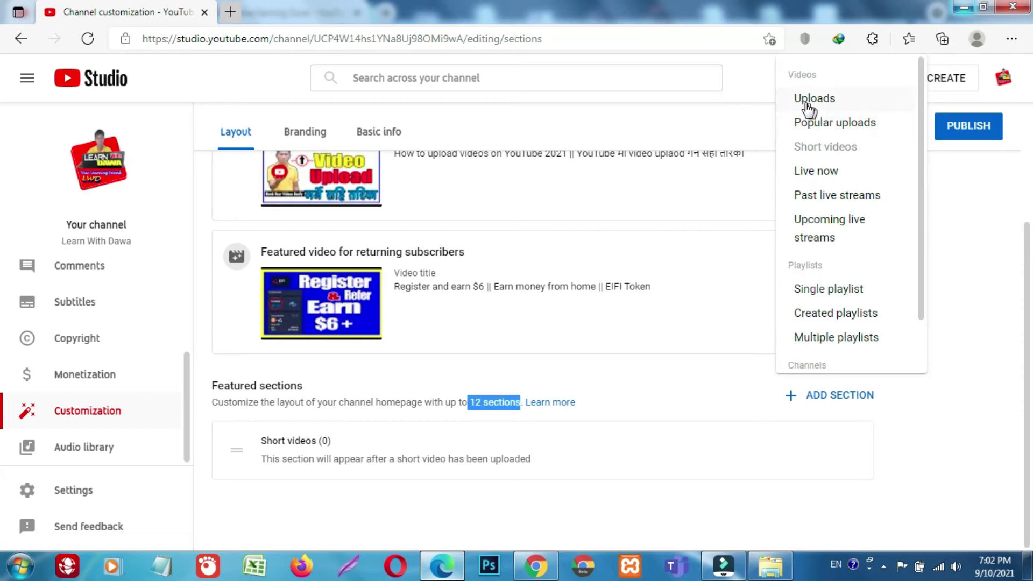
{"action": "left_click", "coordinate": [844, 130]}
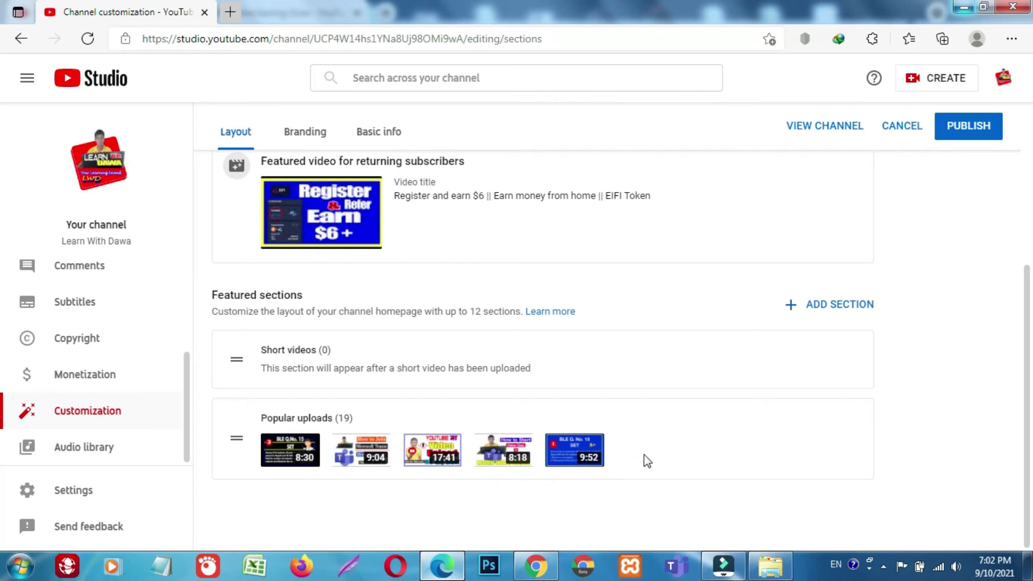
{"action": "left_click", "coordinate": [824, 307]}
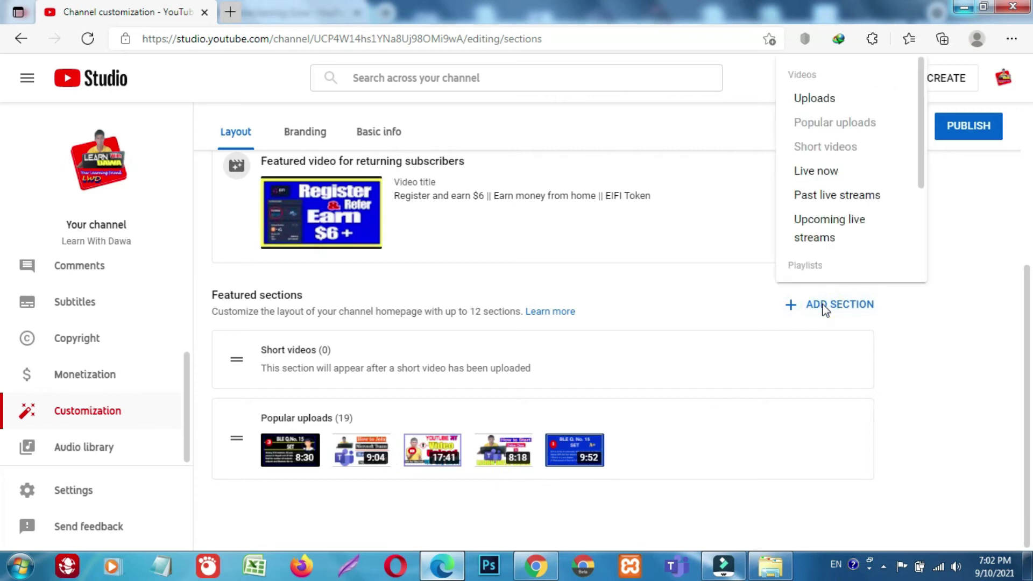
{"action": "left_click", "coordinate": [820, 105]}
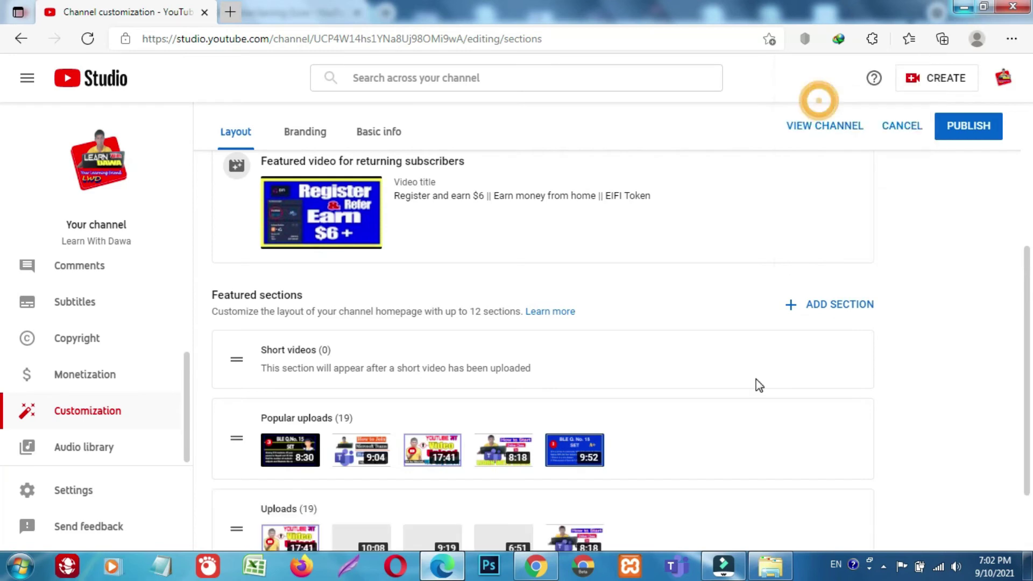
{"action": "scroll", "coordinate": [626, 502], "scroll_direction": "down", "scroll_amount": 2}
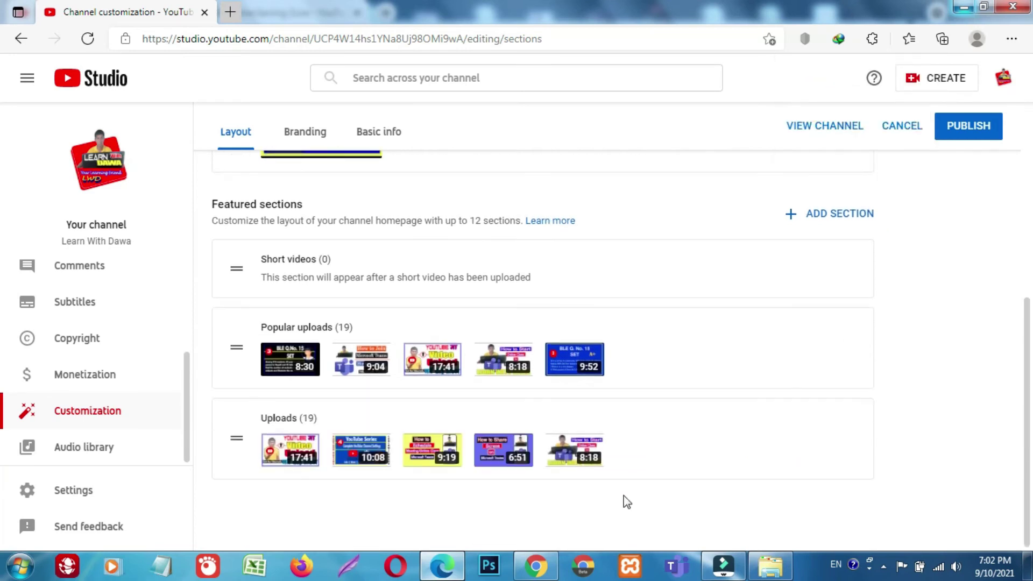
- Add a Multiple playlists section containing YouTube Series, Microsoft Teams, BLE - Mathematics Solving, Set, and VAT and Discount
{"action": "left_click", "coordinate": [835, 222]}
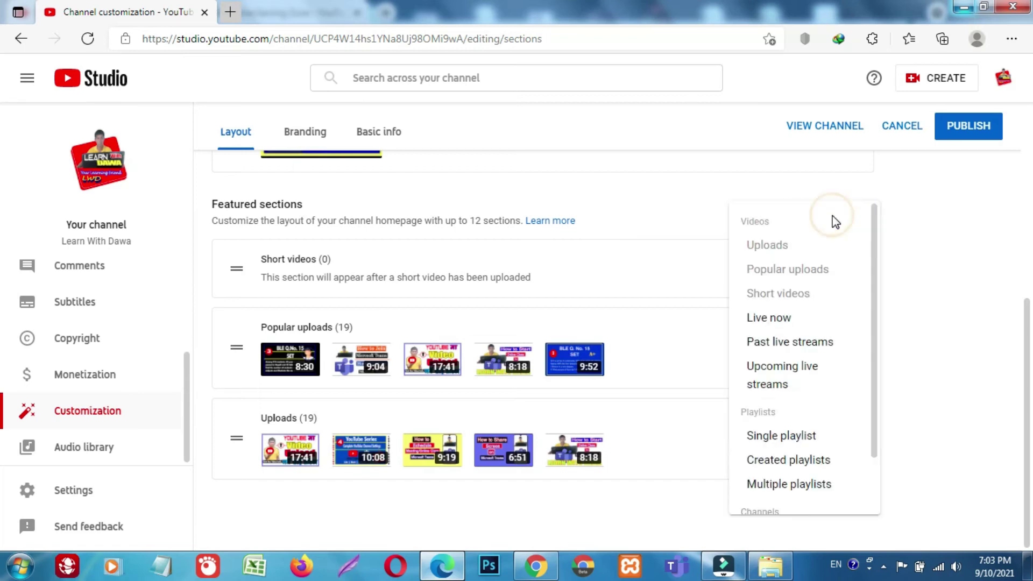
{"action": "scroll", "coordinate": [833, 247], "scroll_direction": "down", "scroll_amount": 1}
{"action": "scroll", "coordinate": [837, 324], "scroll_direction": "down", "scroll_amount": 1}
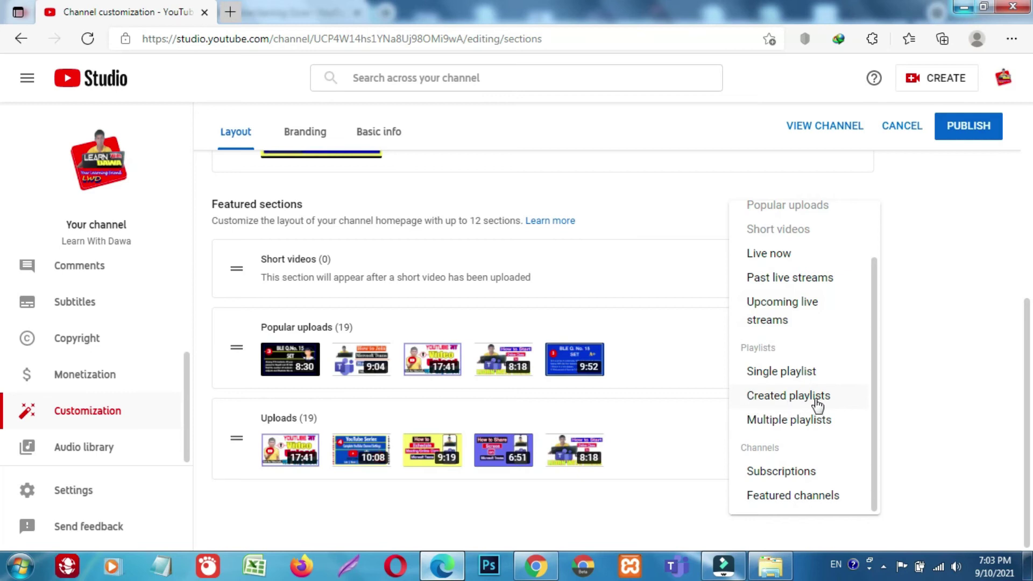
{"action": "left_click", "coordinate": [786, 424]}
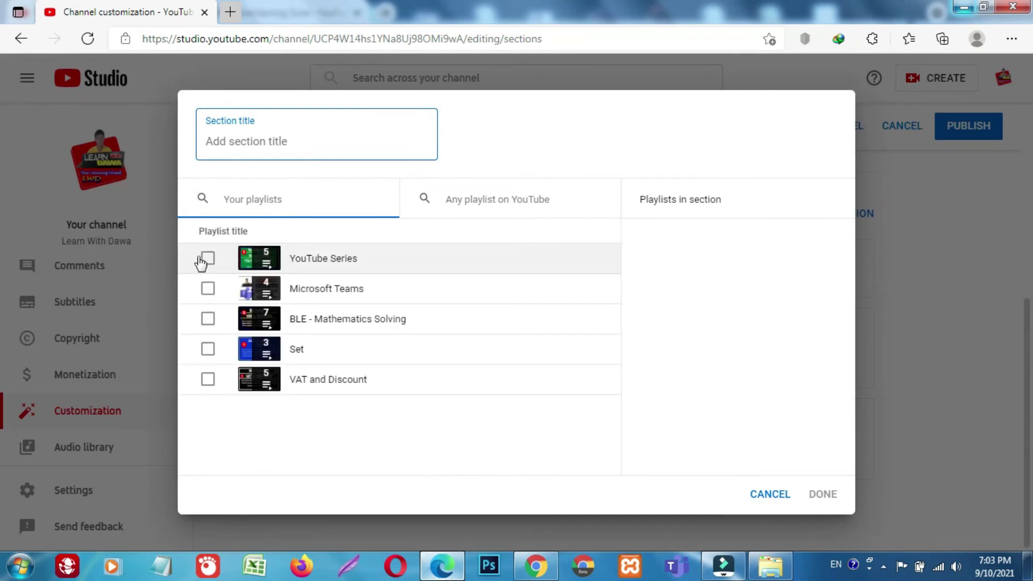
{"action": "left_click", "coordinate": [207, 259]}
{"action": "left_click", "coordinate": [207, 288]}
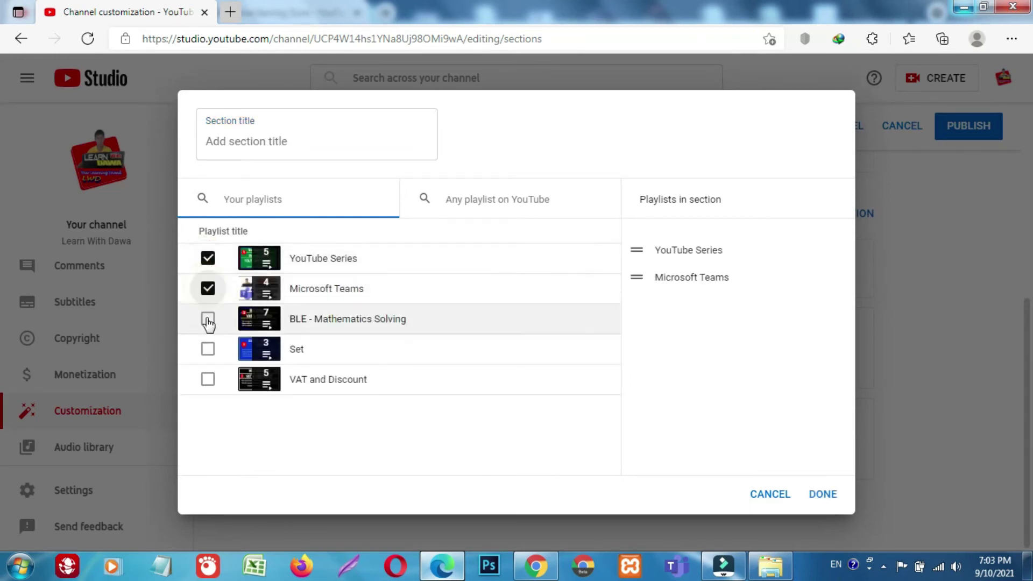
{"action": "left_click", "coordinate": [208, 319]}
{"action": "left_click", "coordinate": [207, 349]}
{"action": "left_click", "coordinate": [208, 379]}
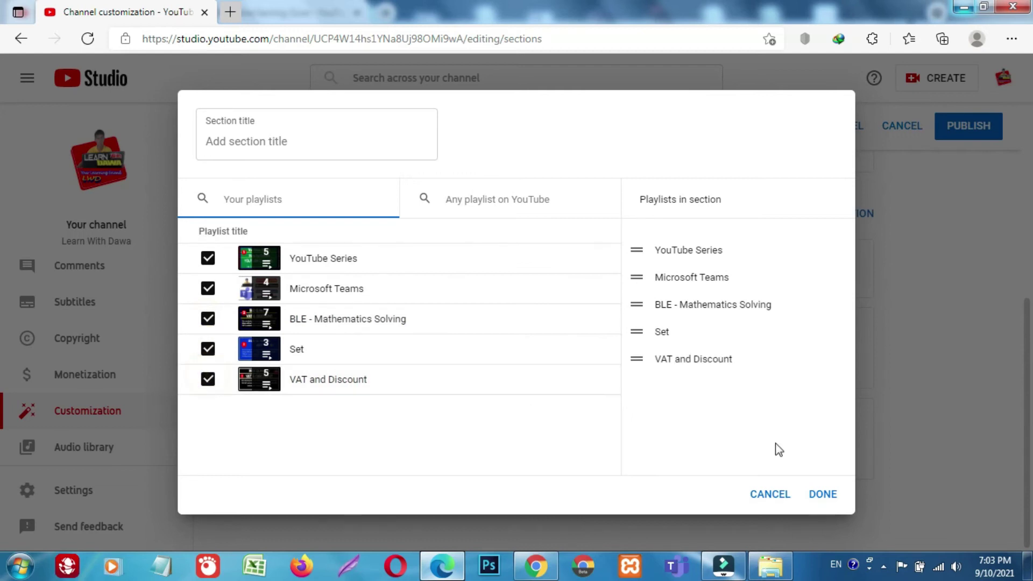
{"action": "left_click", "coordinate": [814, 495]}
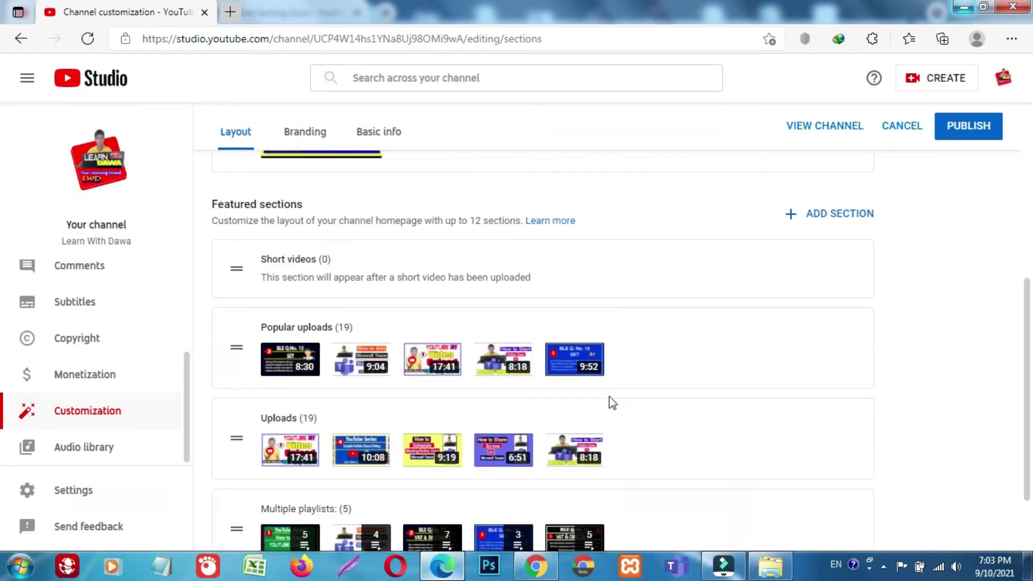
{"action": "scroll", "coordinate": [771, 371], "scroll_direction": "down", "scroll_amount": 2}
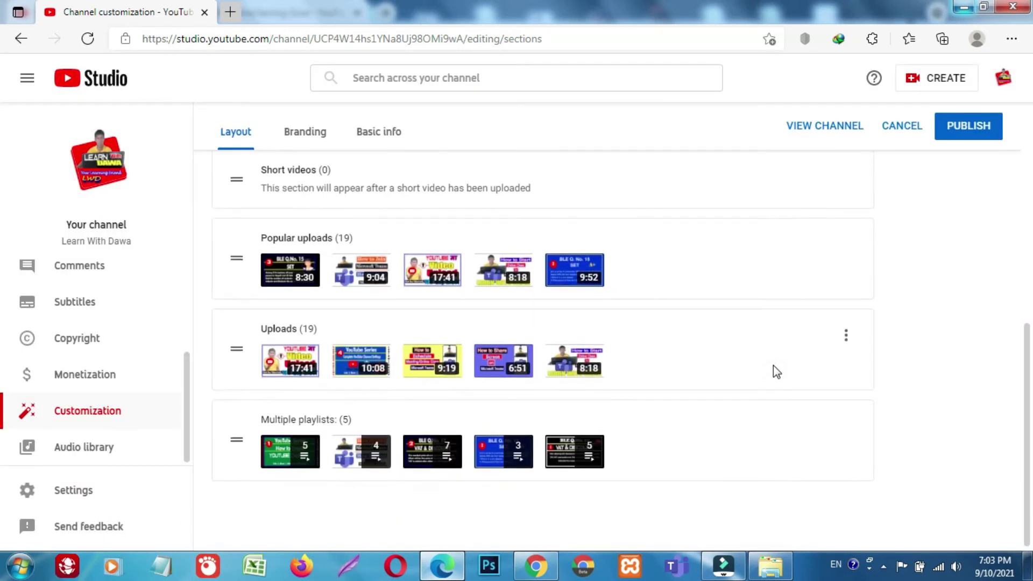
{"action": "scroll", "coordinate": [776, 370], "scroll_direction": "up", "scroll_amount": 1}
{"action": "left_click", "coordinate": [839, 193]}
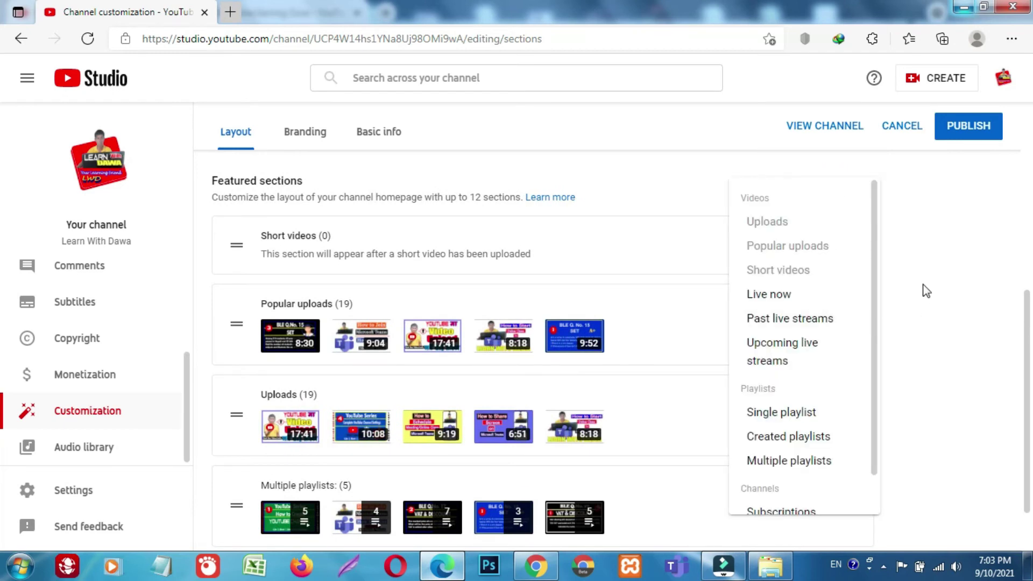
{"action": "left_click", "coordinate": [910, 288]}
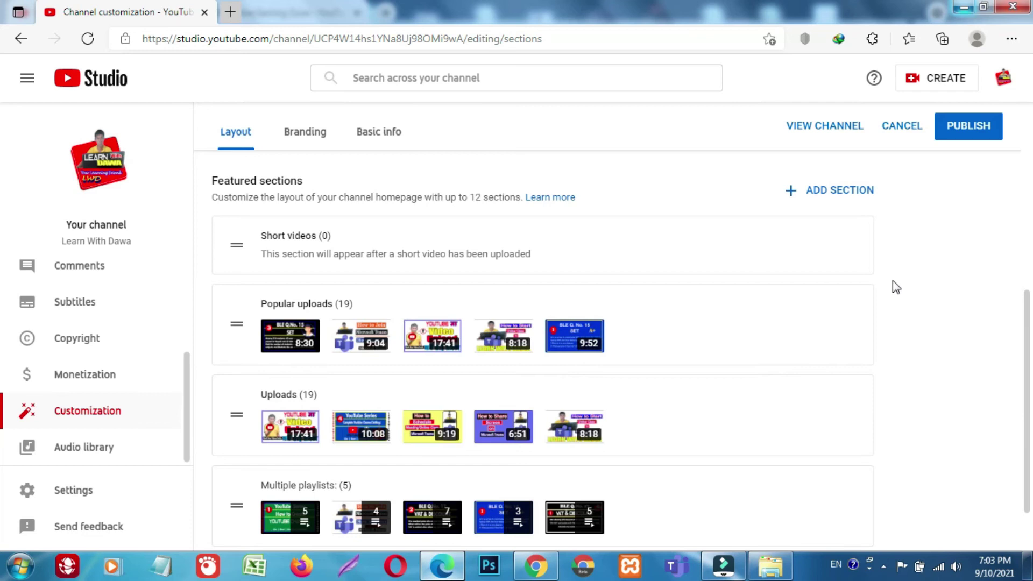
- Review the featured sections in the channel layout and publish the layout changes
{"action": "scroll", "coordinate": [896, 287], "scroll_direction": "down", "scroll_amount": 2}
{"action": "scroll", "coordinate": [894, 310], "scroll_direction": "up", "scroll_amount": 2}
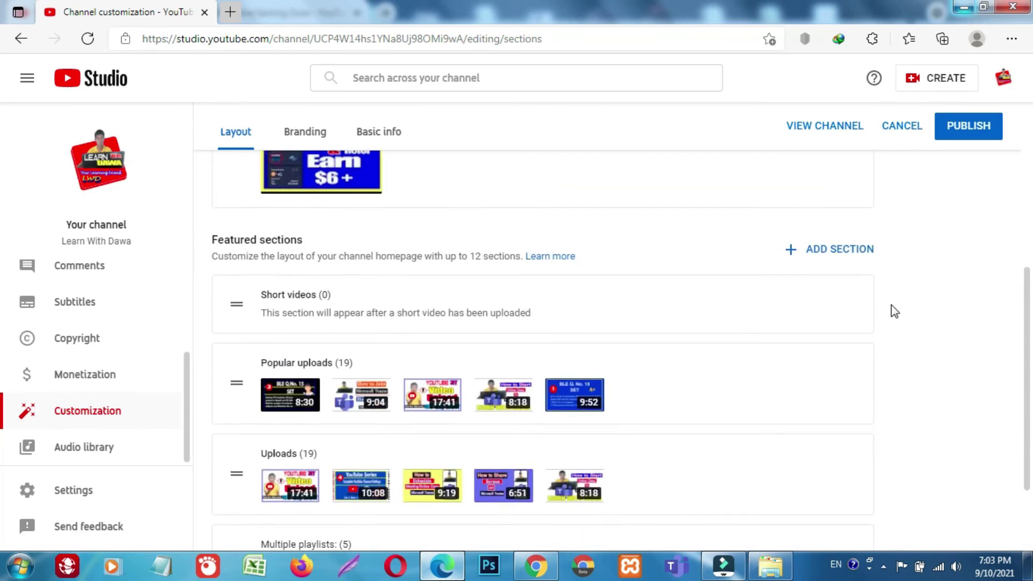
{"action": "scroll", "coordinate": [895, 321], "scroll_direction": "down", "scroll_amount": 2}
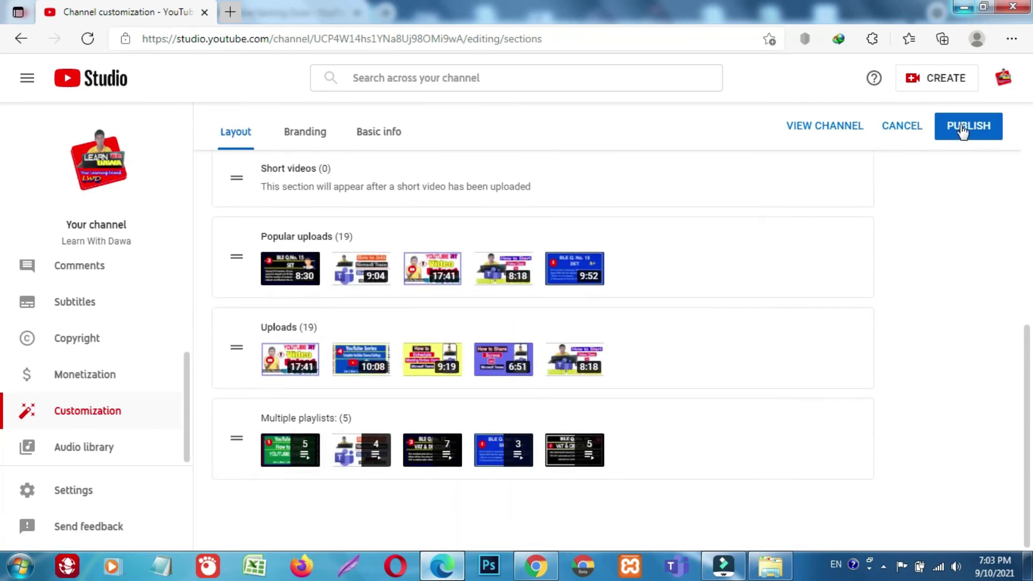
{"action": "left_click", "coordinate": [963, 129]}
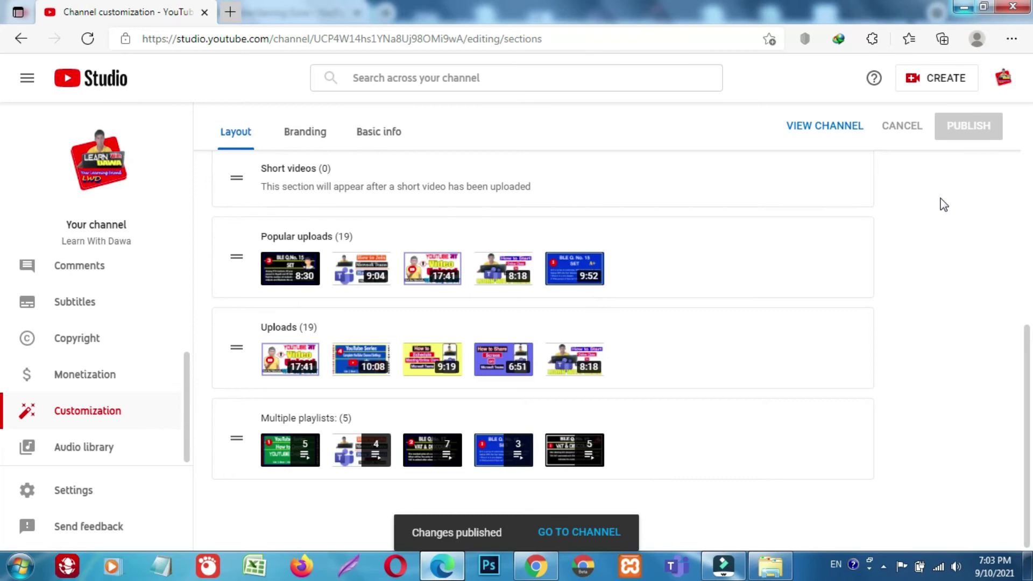
{"action": "scroll", "coordinate": [897, 269], "scroll_direction": "up", "scroll_amount": 3}
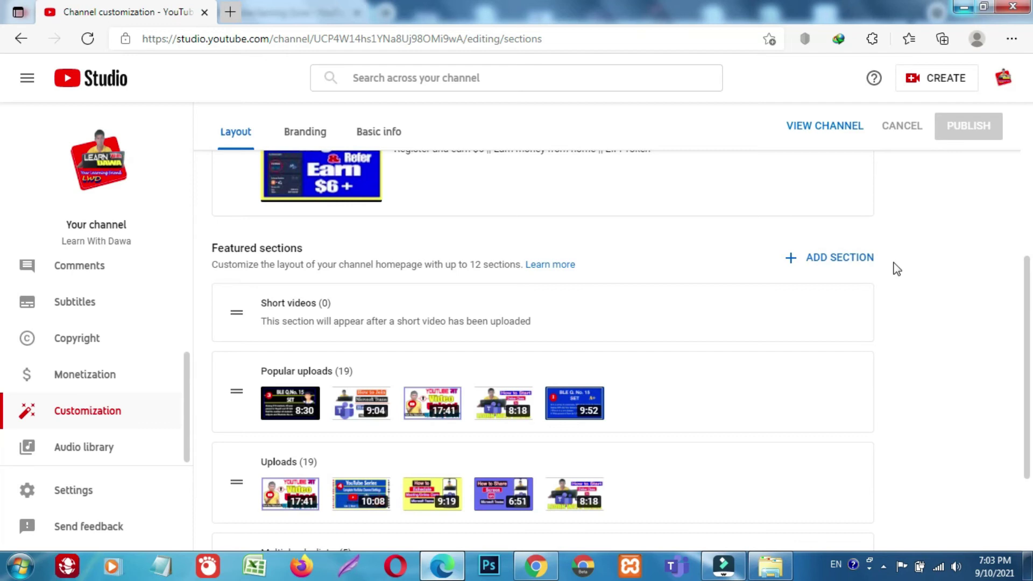
- Switch to Chrome and reload the Learn With Dawa channel homepage
{"action": "left_click", "coordinate": [536, 567]}
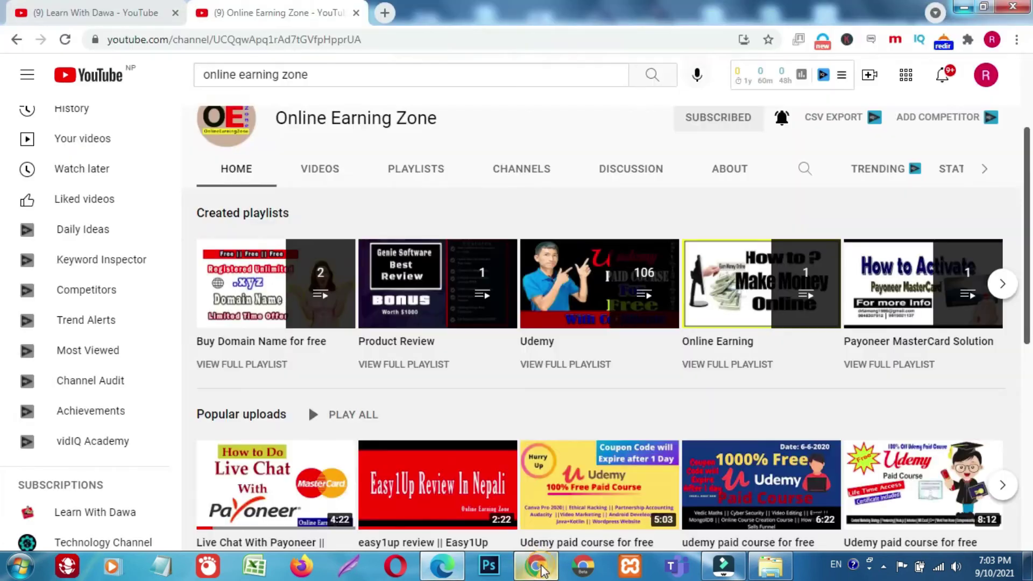
{"action": "left_click", "coordinate": [122, 14]}
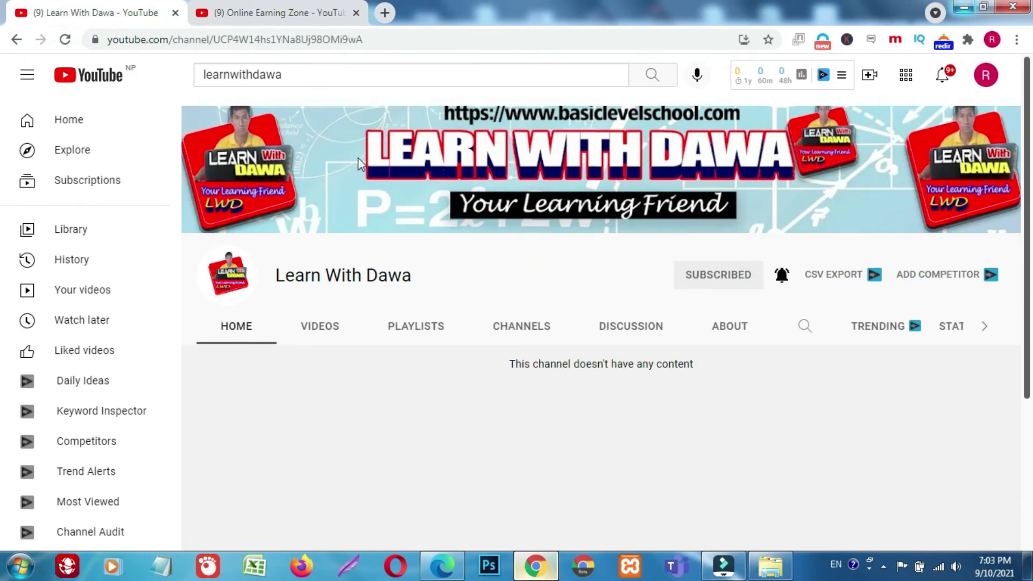
{"action": "left_click", "coordinate": [382, 39]}
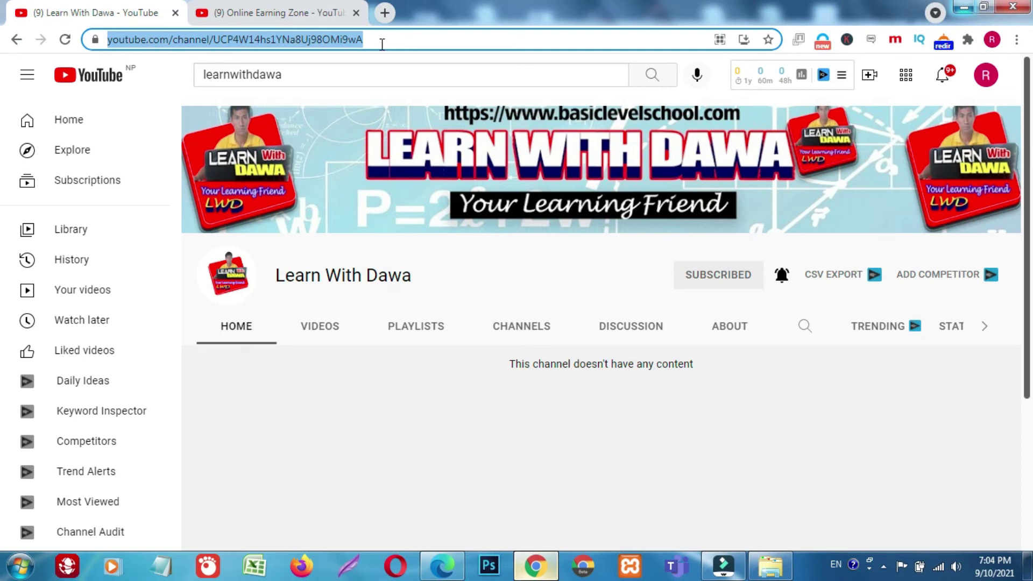
{"action": "key", "text": "Return"}
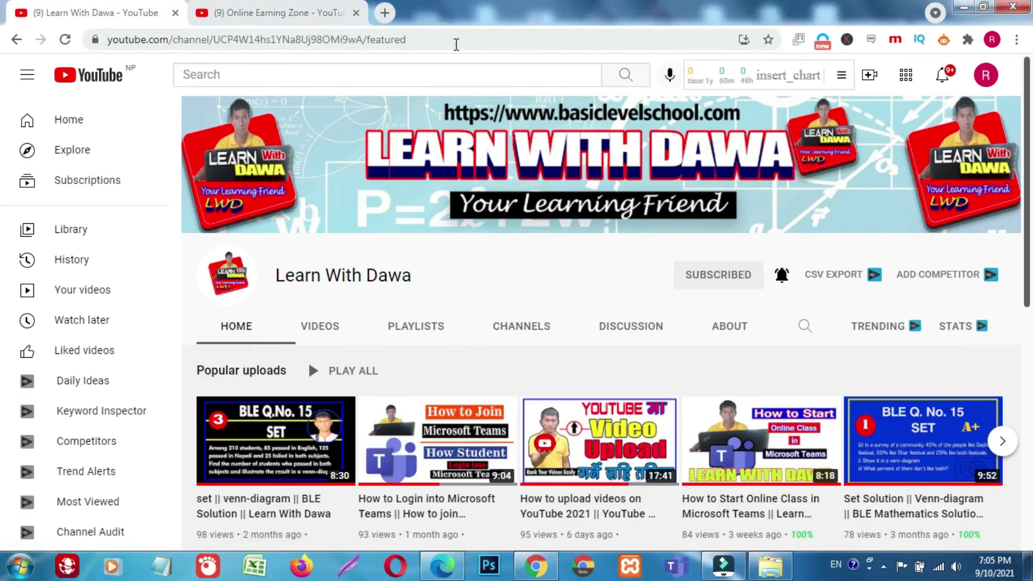
- Examine the Popular uploads, Uploads and Multiple playlists sections on the public channel homepage
{"action": "left_click", "coordinate": [455, 40]}
{"action": "scroll", "coordinate": [531, 339], "scroll_direction": "down", "scroll_amount": 3}
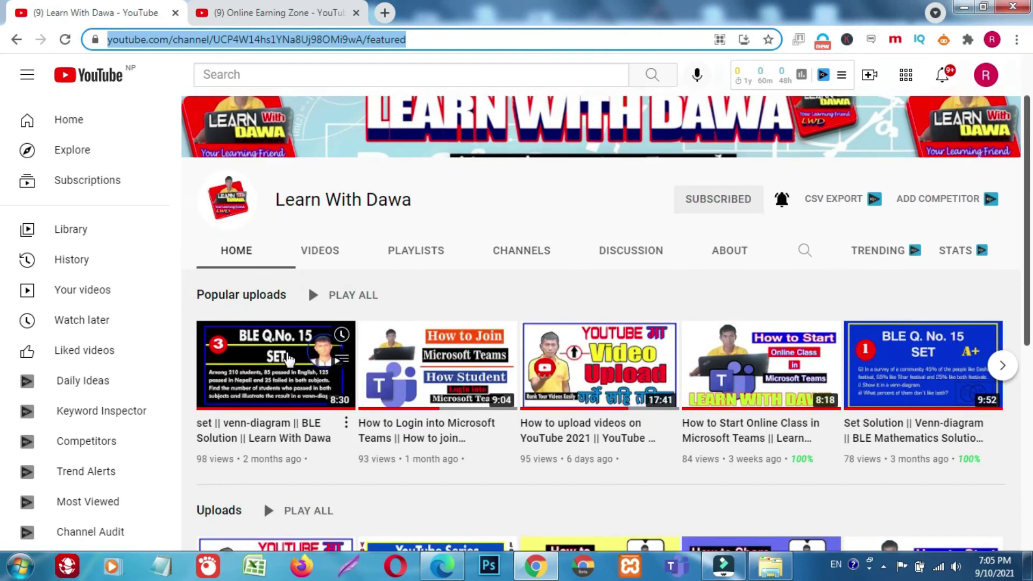
{"action": "scroll", "coordinate": [246, 381], "scroll_direction": "up", "scroll_amount": 3}
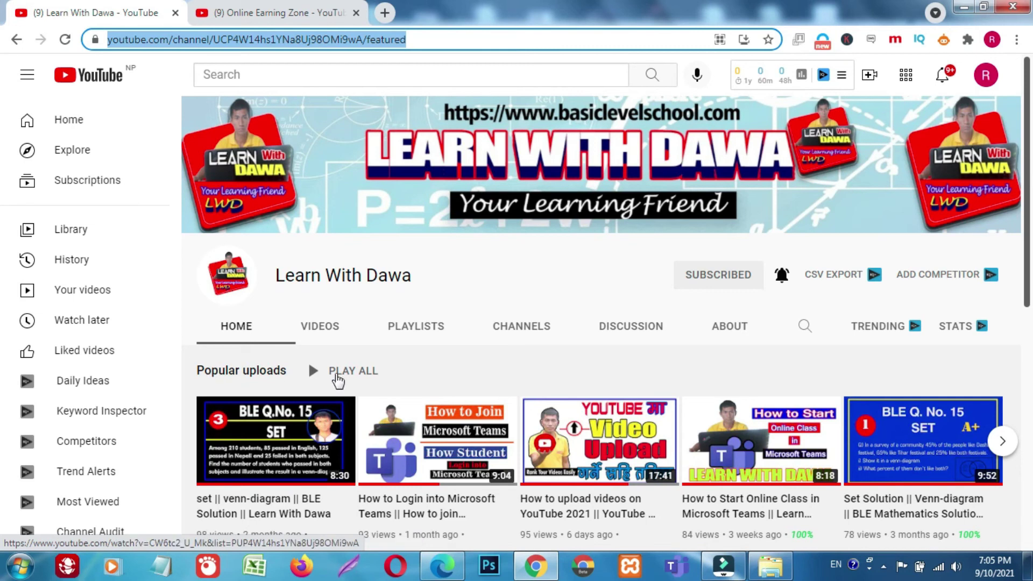
{"action": "scroll", "coordinate": [468, 377], "scroll_direction": "down", "scroll_amount": 4}
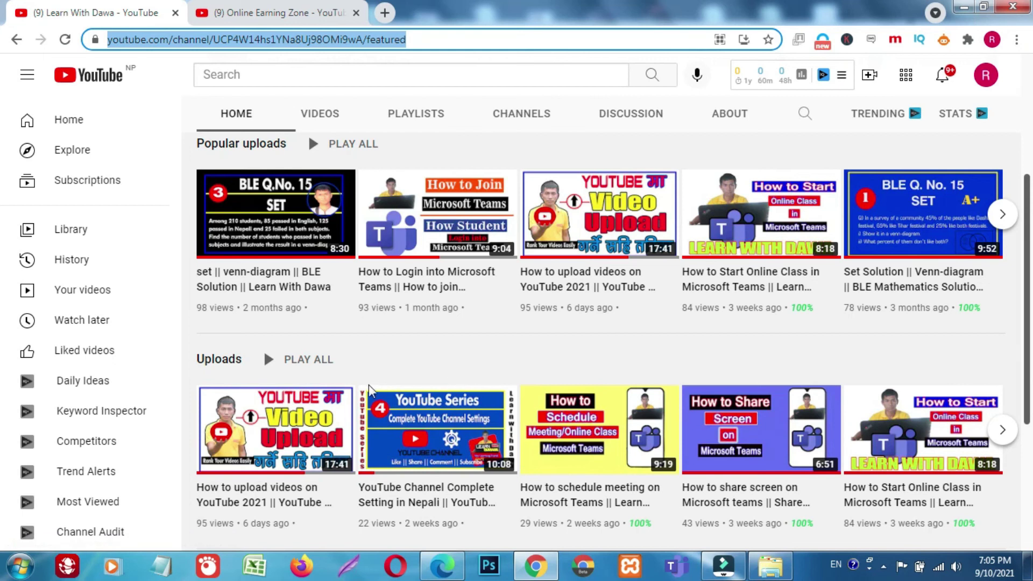
{"action": "scroll", "coordinate": [350, 430], "scroll_direction": "down", "scroll_amount": 1}
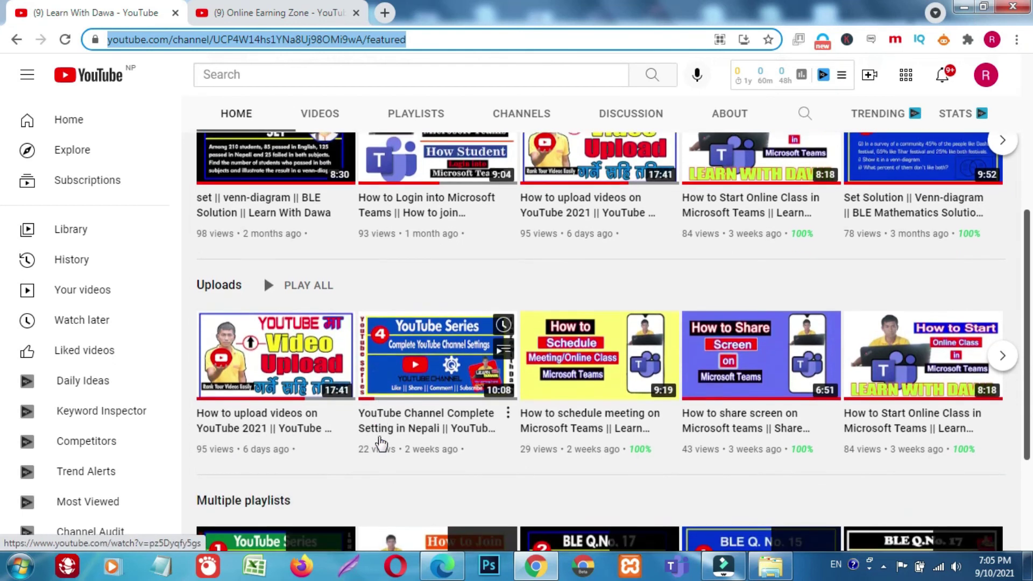
{"action": "scroll", "coordinate": [381, 441], "scroll_direction": "down", "scroll_amount": 1}
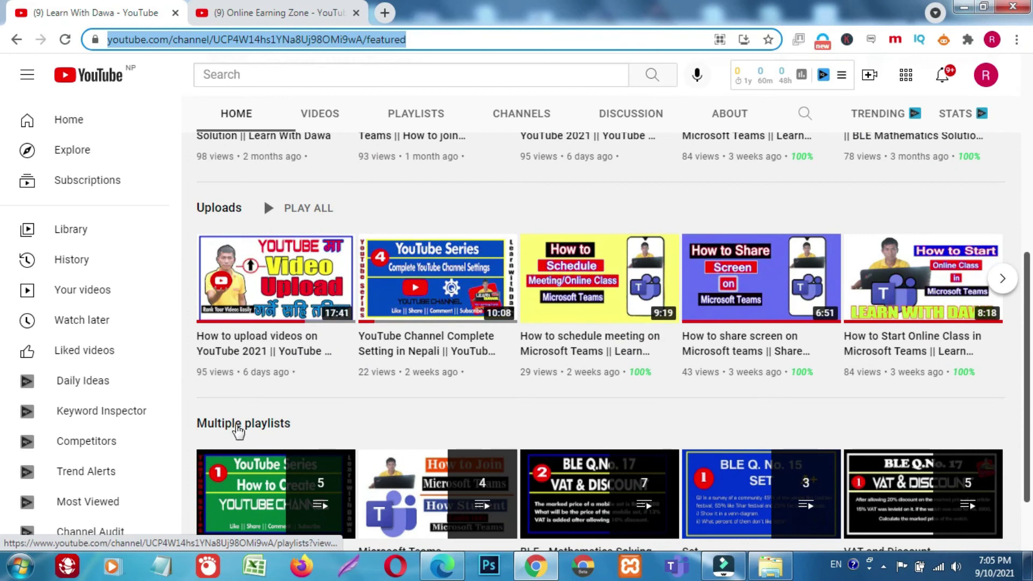
{"action": "scroll", "coordinate": [301, 425], "scroll_direction": "down", "scroll_amount": 1}
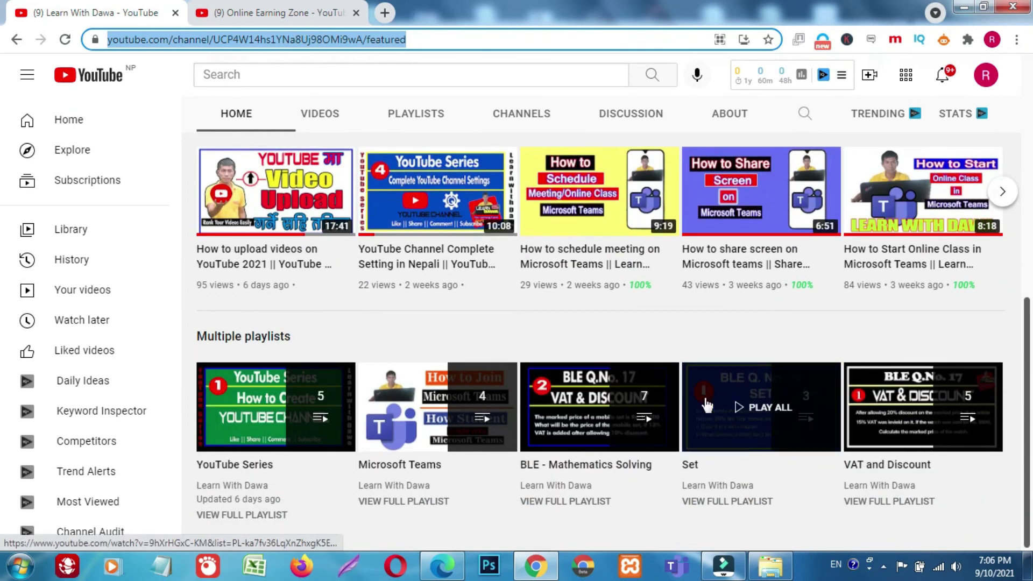
- Compare the order of the featured sections in YouTube Studio in Edge with the channel homepage in Chrome
{"action": "left_click", "coordinate": [440, 569]}
{"action": "scroll", "coordinate": [659, 412], "scroll_direction": "down", "scroll_amount": 3}
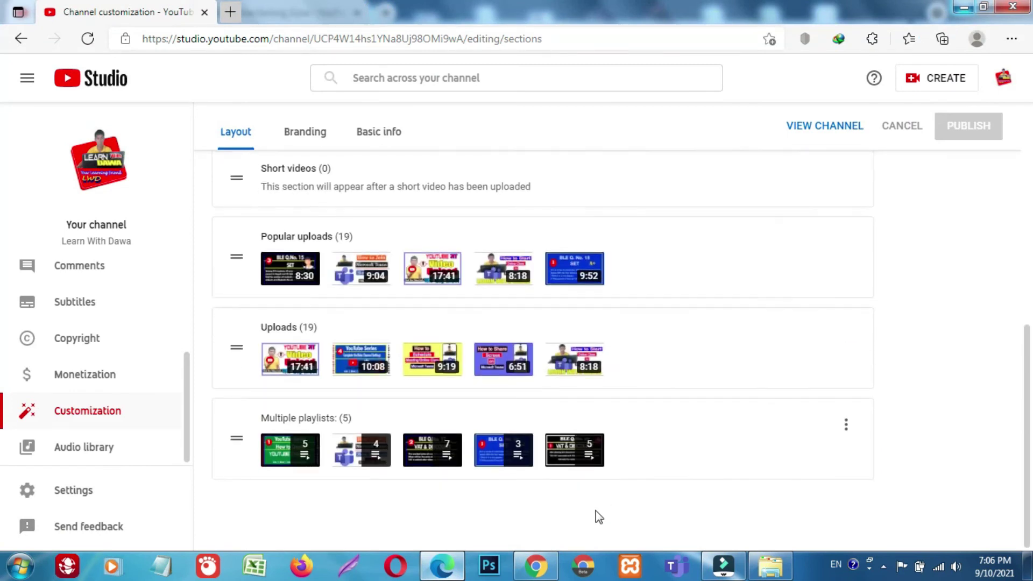
{"action": "left_click", "coordinate": [537, 566]}
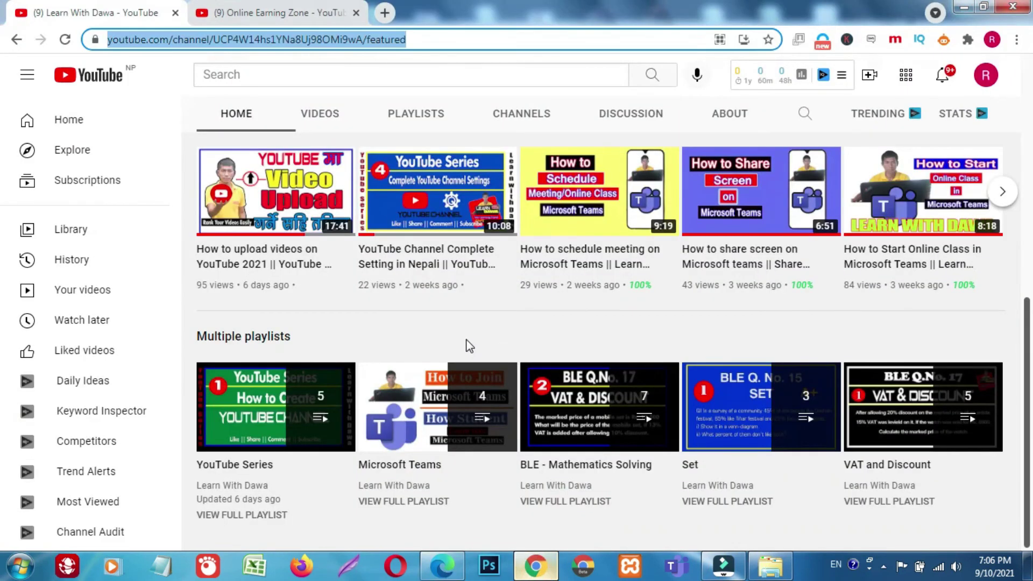
{"action": "scroll", "coordinate": [468, 347], "scroll_direction": "up", "scroll_amount": 10}
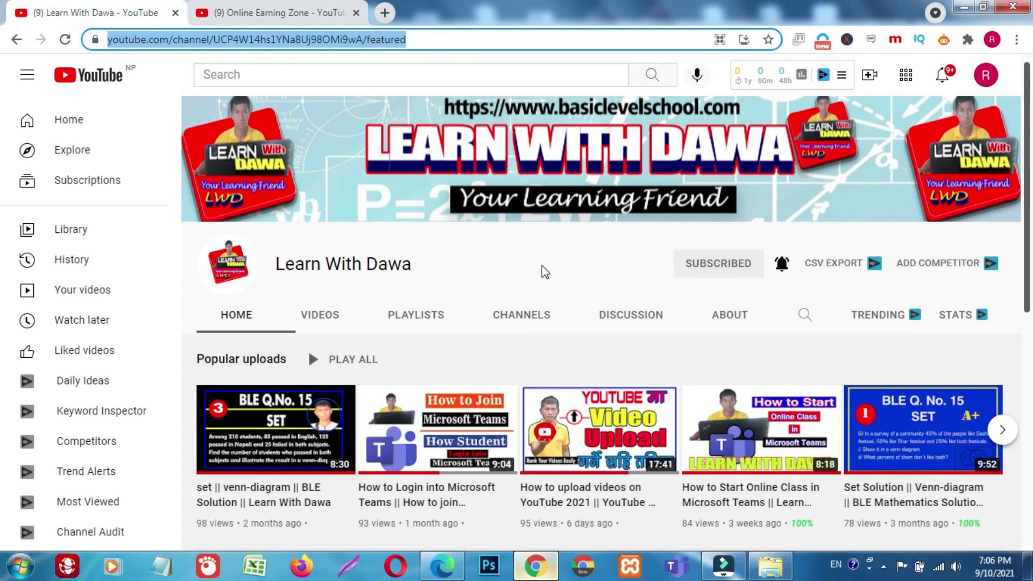
{"action": "scroll", "coordinate": [565, 366], "scroll_direction": "down", "scroll_amount": 4}
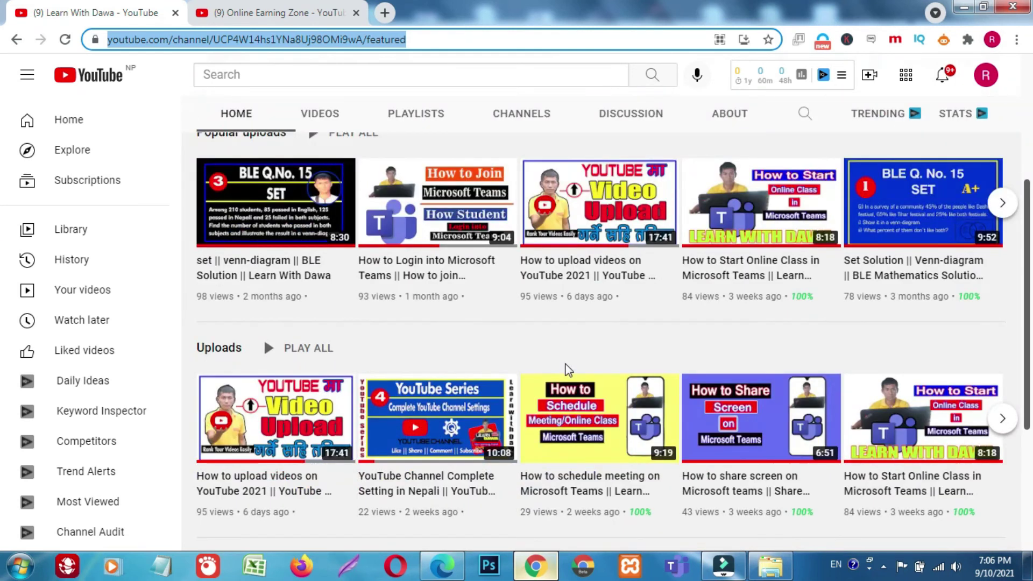
{"action": "scroll", "coordinate": [569, 370], "scroll_direction": "up", "scroll_amount": 4}
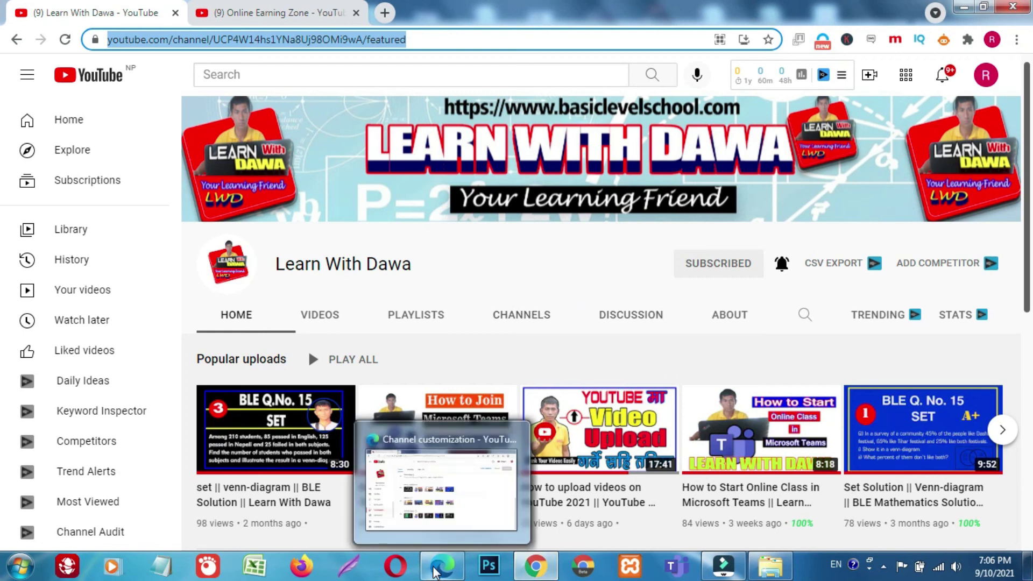
- Switch to YouTube Studio in Edge, move the Uploads section above Popular uploads, and publish the new section order
{"action": "left_click", "coordinate": [435, 571]}
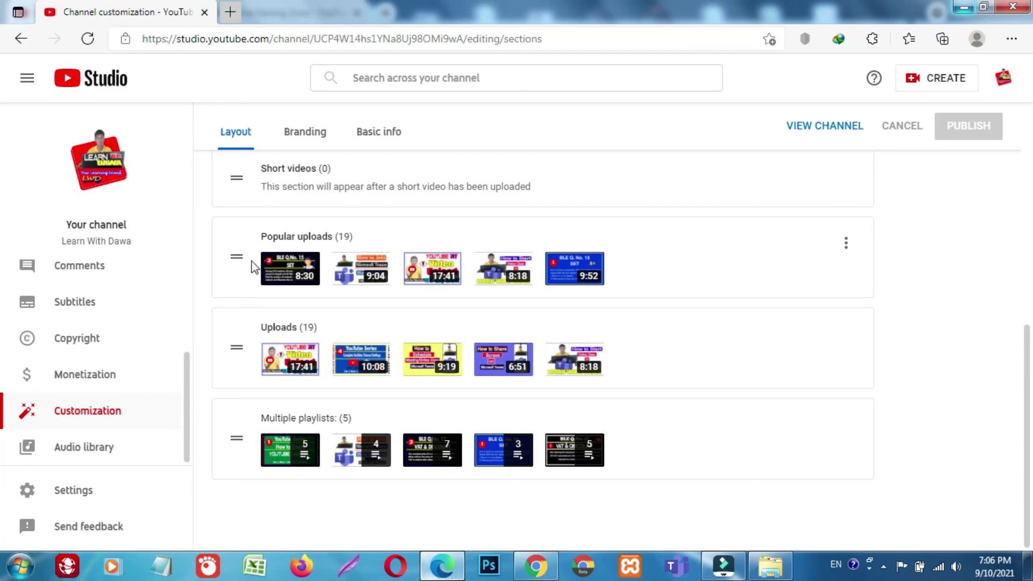
{"action": "left_click", "coordinate": [241, 351]}
{"action": "left_click_drag", "start_coordinate": [237, 348], "coordinate": [231, 229]}
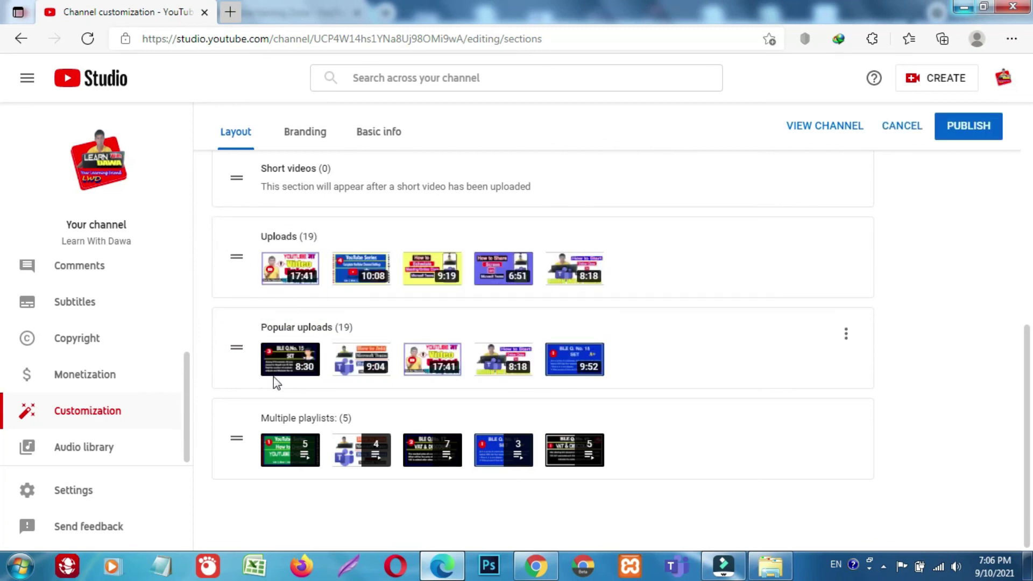
{"action": "left_click", "coordinate": [967, 133]}
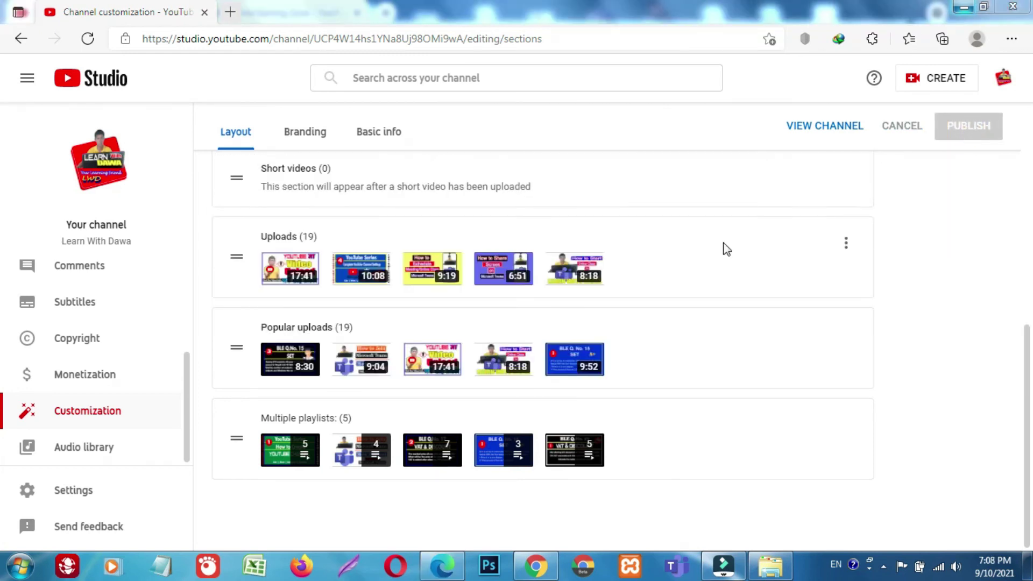
{"action": "left_click_drag", "start_coordinate": [1028, 361], "coordinate": [1032, 132]}
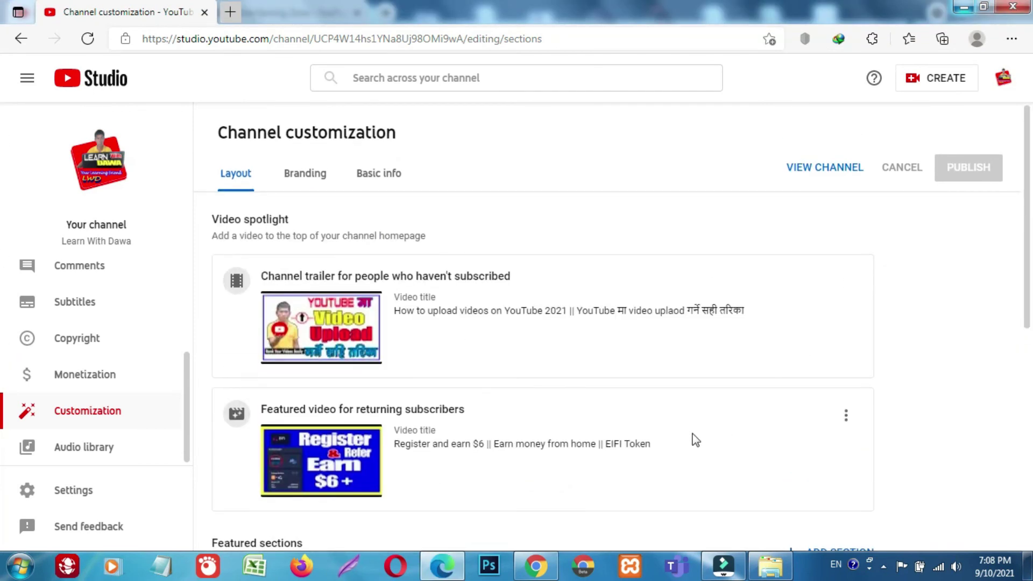